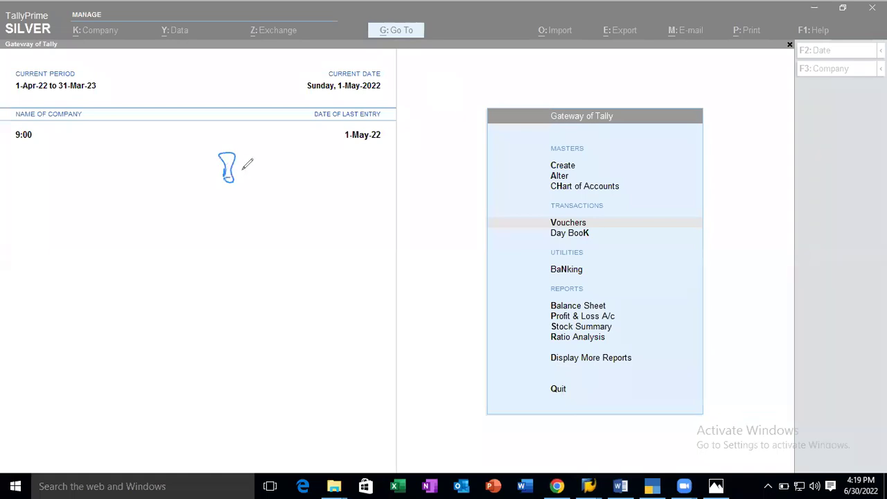
pyautogui.moveTo(201, 189); pyautogui.dragTo(289, 201)
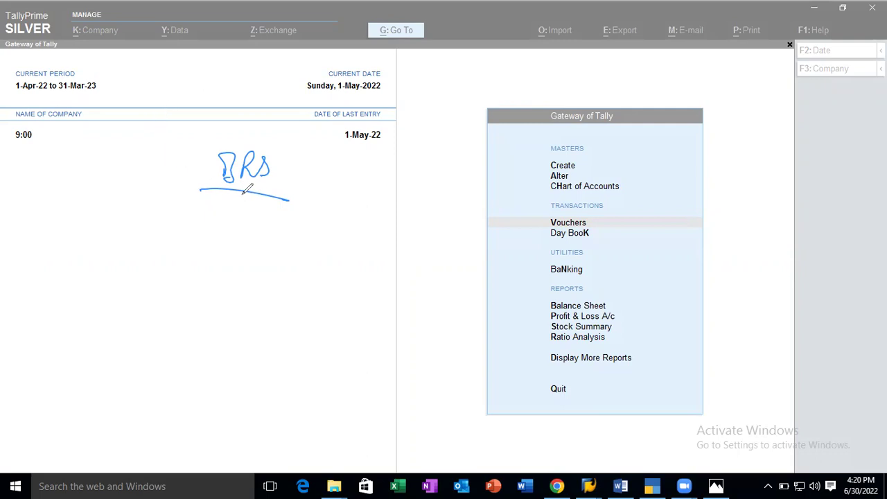
pyautogui.moveTo(241, 195); pyautogui.dragTo(176, 209)
pyautogui.moveTo(239, 199); pyautogui.dragTo(287, 237)
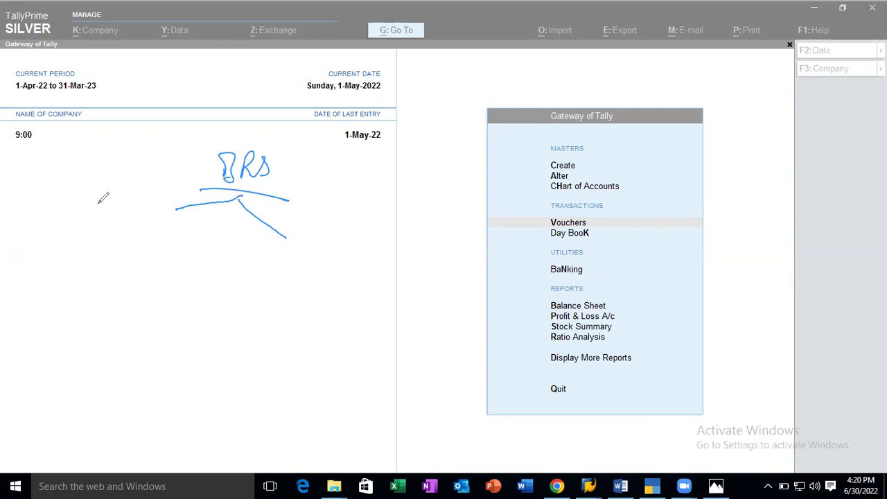
pyautogui.moveTo(137, 228)
pyautogui.mouseDown()
pyautogui.moveTo(131, 241)
pyautogui.moveTo(147, 240)
pyautogui.moveTo(160, 223)
pyautogui.moveTo(189, 240)
pyautogui.moveTo(201, 233)
pyautogui.mouseUp()
pyautogui.moveTo(146, 257); pyautogui.dragTo(176, 256)
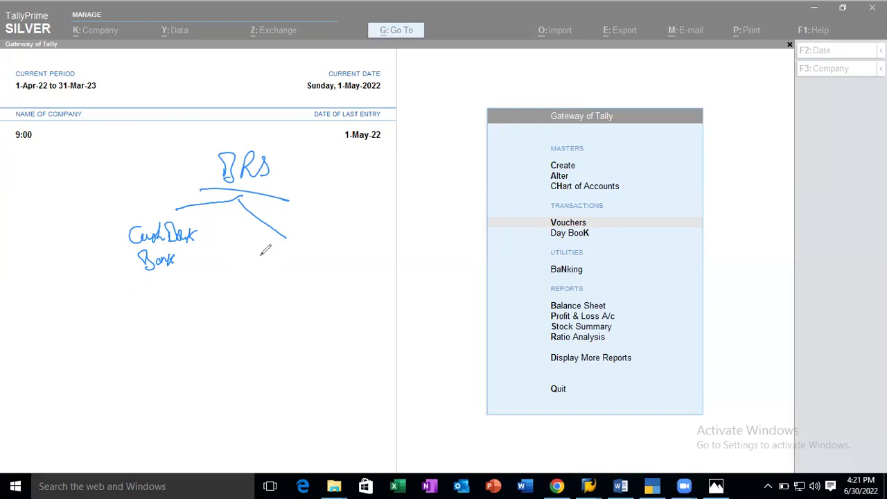
pyautogui.moveTo(270, 246)
pyautogui.mouseDown()
pyautogui.moveTo(273, 255)
pyautogui.moveTo(346, 262)
pyautogui.mouseUp()
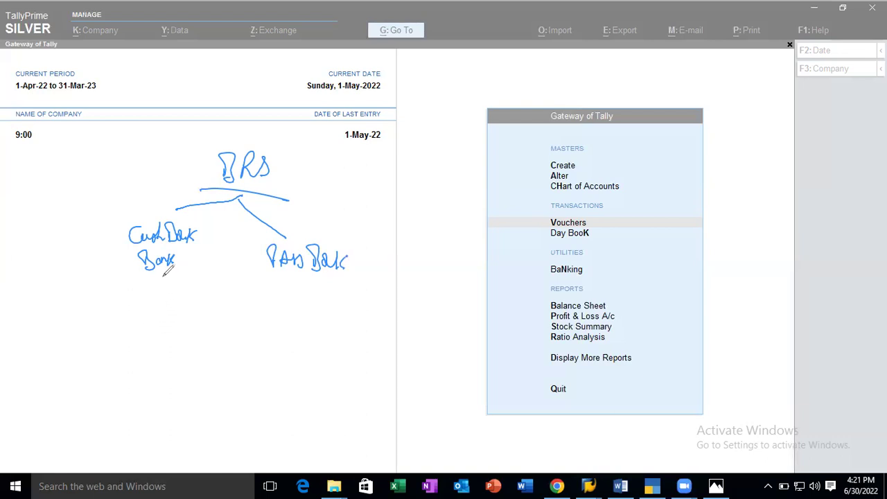
pyautogui.moveTo(157, 274)
pyautogui.mouseDown()
pyautogui.moveTo(152, 298)
pyautogui.moveTo(251, 302)
pyautogui.moveTo(262, 277)
pyautogui.mouseUp()
pyautogui.moveTo(198, 306); pyautogui.dragTo(192, 323)
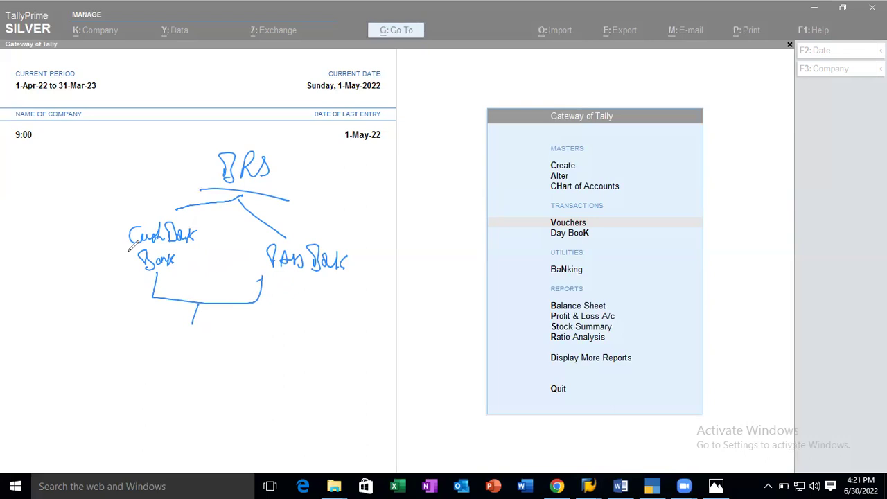
pyautogui.moveTo(63, 254); pyautogui.dragTo(57, 256)
pyautogui.moveTo(133, 223); pyautogui.dragTo(164, 209)
pyautogui.moveTo(310, 237); pyautogui.dragTo(345, 232)
pyautogui.press('e')
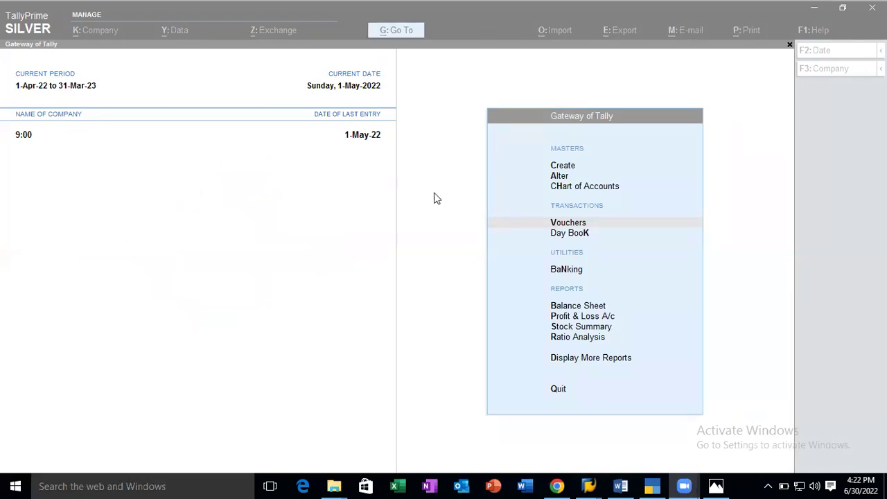
# Open the Display More Reports list from the Gateway of Tally
pyautogui.click(449, 234)
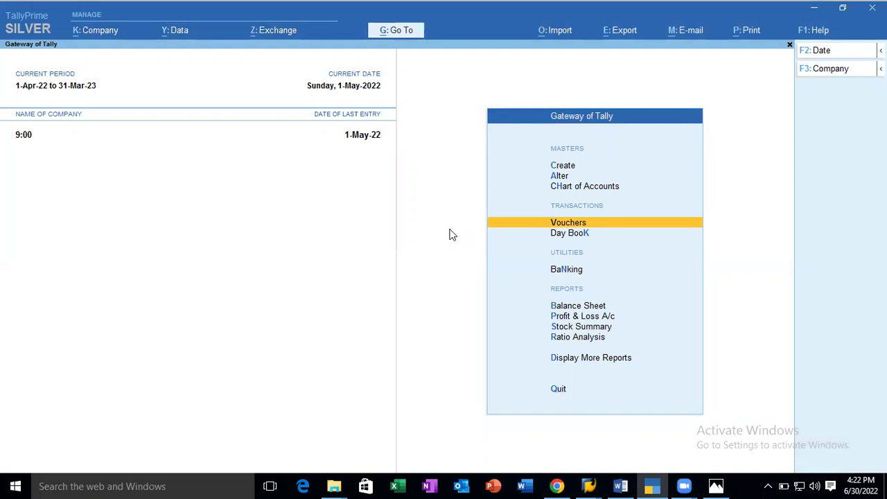
pyautogui.press('Down')
pyautogui.press('Down')
pyautogui.press('Down')
pyautogui.press('Down')
pyautogui.press('Down')
pyautogui.press('Down')
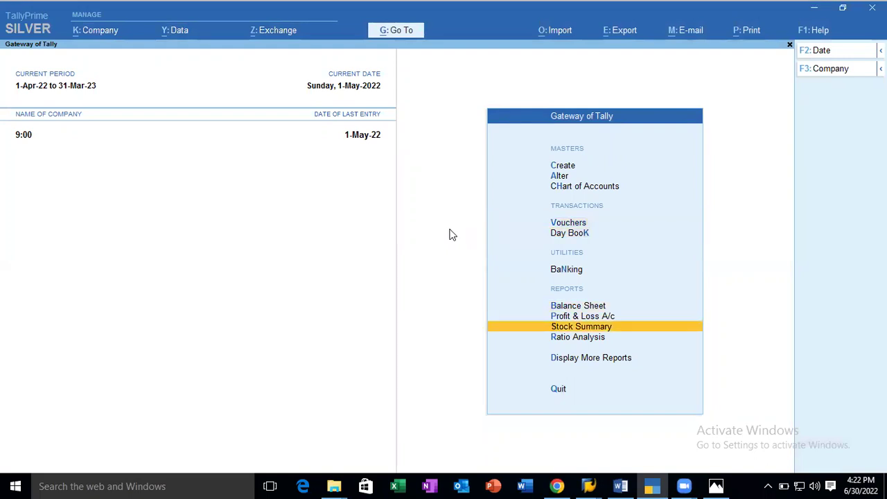
pyautogui.press('Down')
pyautogui.press('Return')
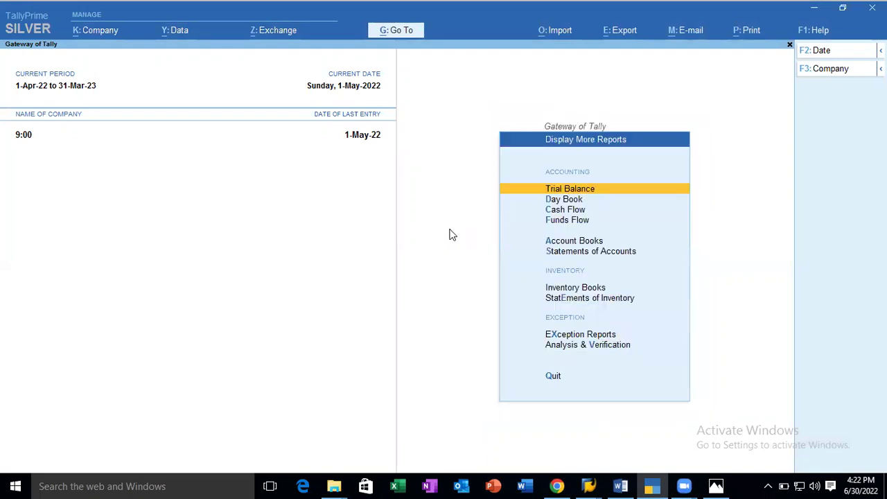
# Open the Cash/Bank Book(s) summary from the Account Books
pyautogui.press('Down')
pyautogui.press('Down')
pyautogui.press('Down')
pyautogui.press('Down')
pyautogui.press('Return')
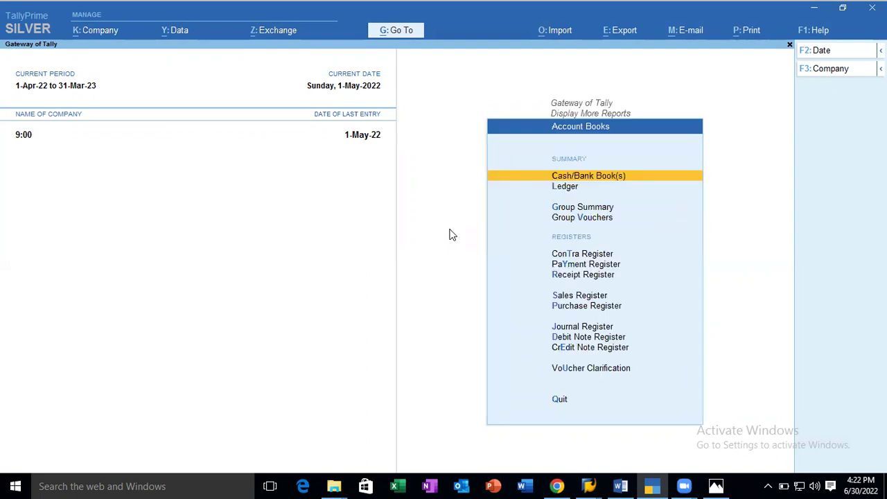
pyautogui.press('Down')
pyautogui.press('Up')
pyautogui.press('Return')
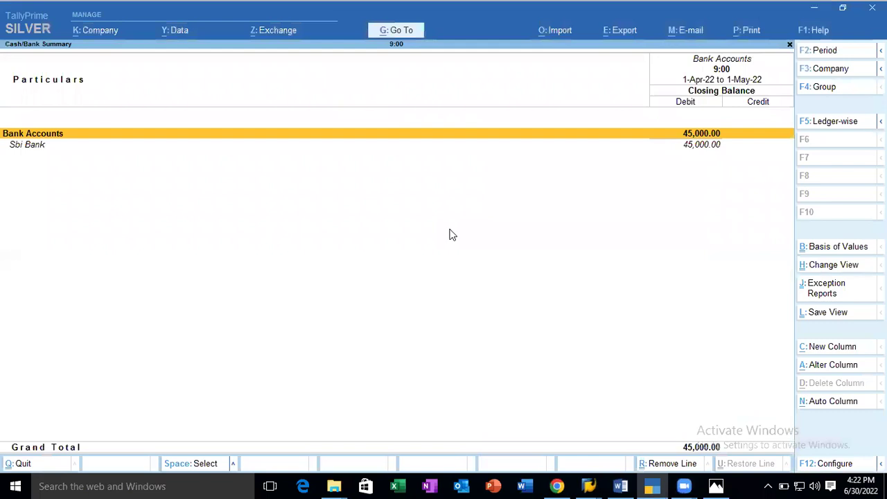
# Drill down into the Sbi Bank ledger and show its vouchers for May
pyautogui.press('Down')
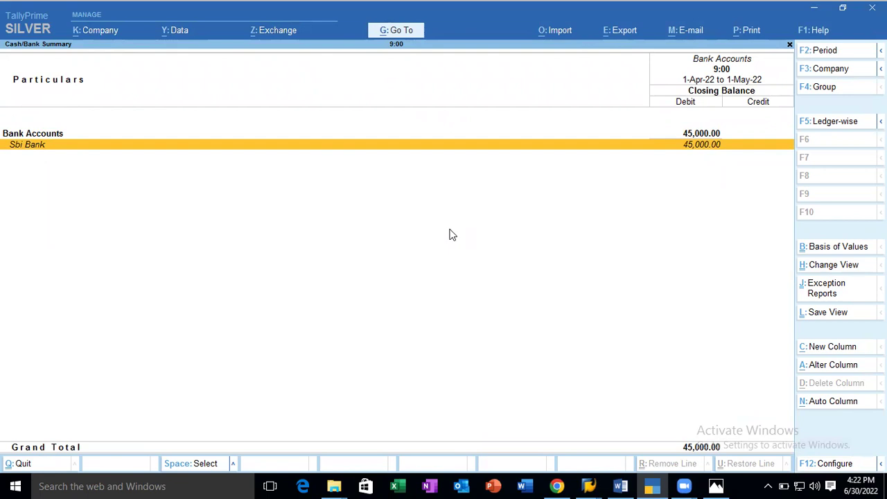
pyautogui.press('Return')
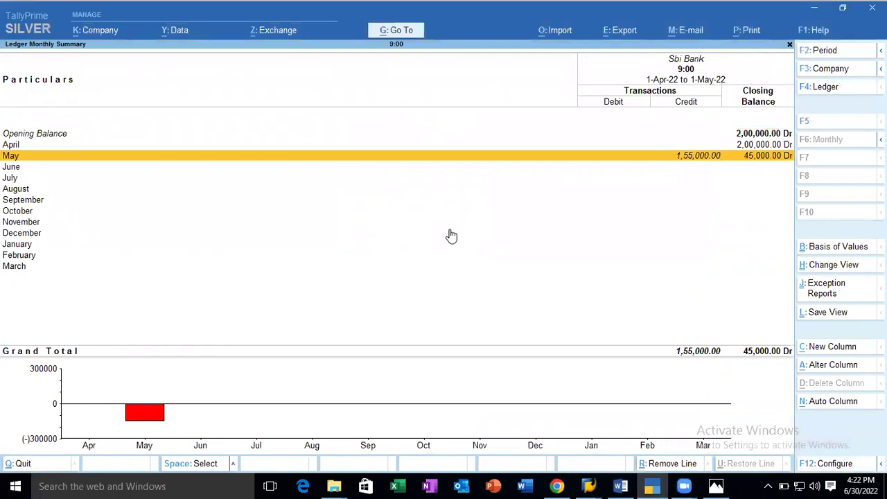
pyautogui.press('Up')
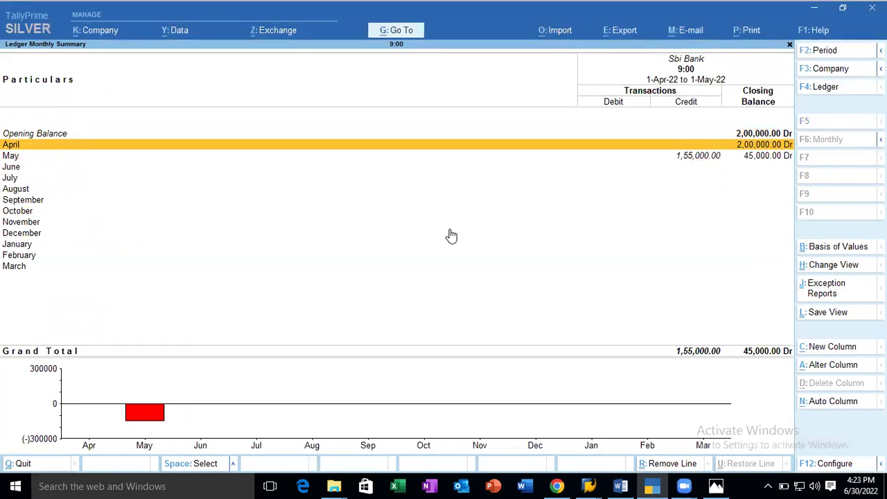
pyautogui.press('Down')
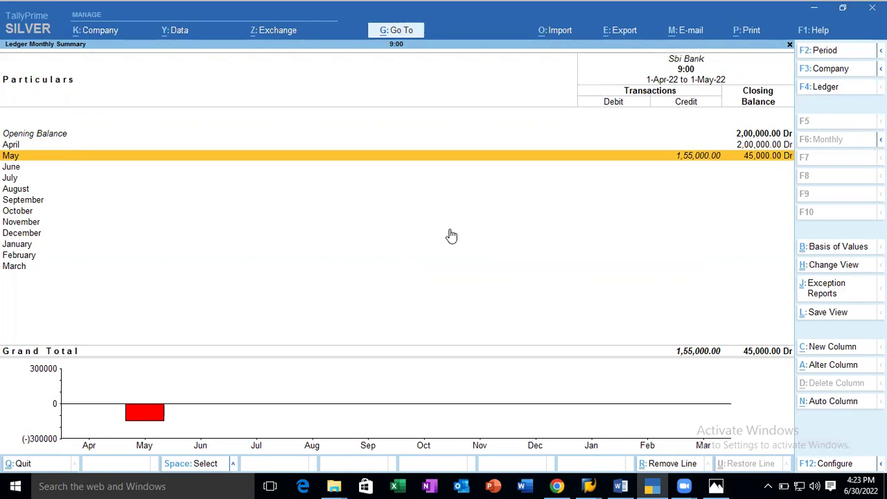
pyautogui.press('Return')
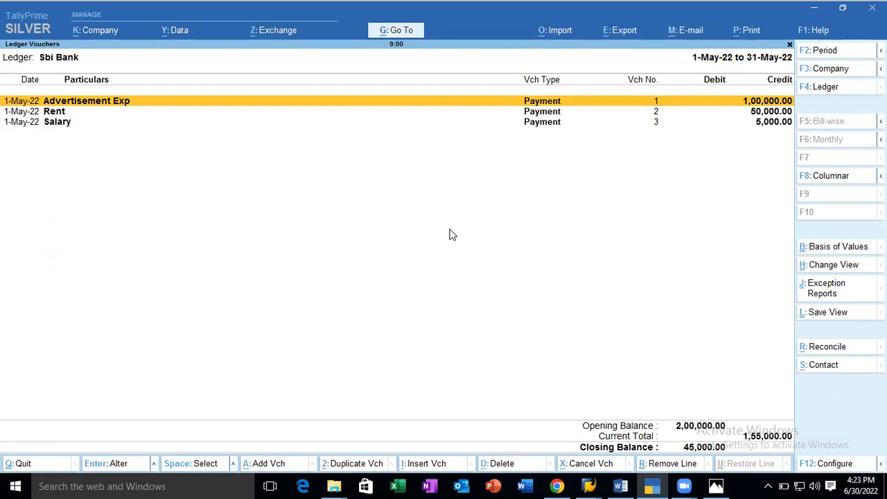
# Set the period of the Sbi Bank ledger vouchers from 1-4-2022 to 31-5-2022
pyautogui.hotkey('alt', 'F2')
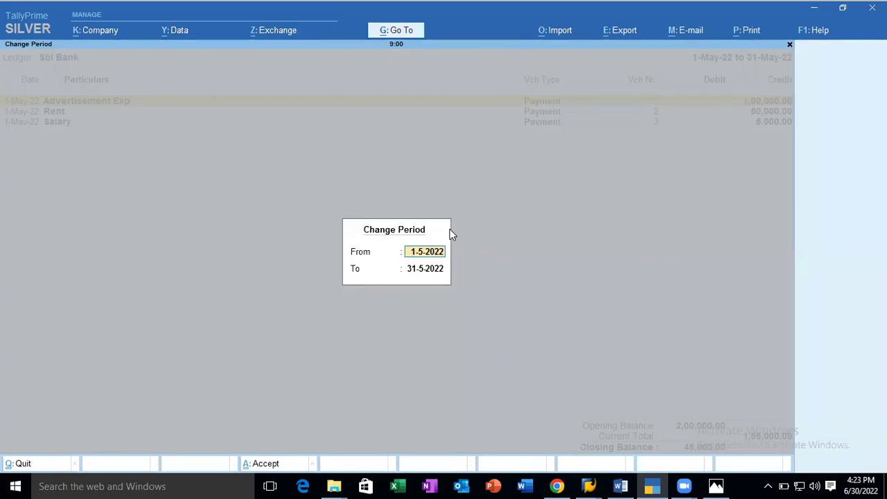
pyautogui.write('1-')
pyautogui.press('Return')
pyautogui.press('Up')
pyautogui.write('1-4')
pyautogui.press('Return')
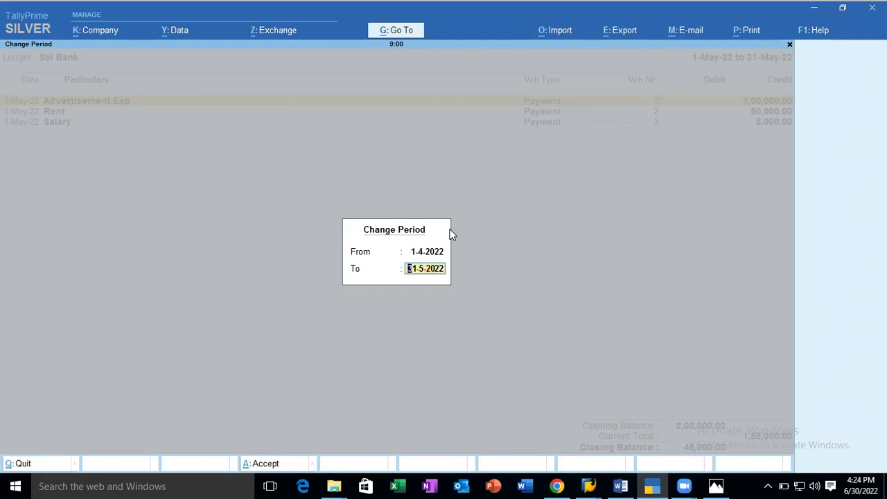
pyautogui.press('Return')
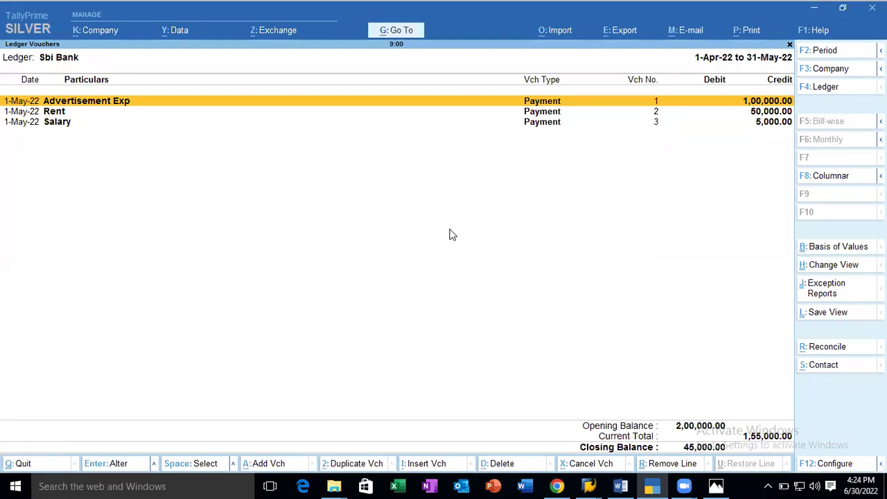
# Open the Sbi Bank reconciliation and compare the ledger balances with the handwritten pass book image in Photos
pyautogui.hotkey('alt', 'Tab')
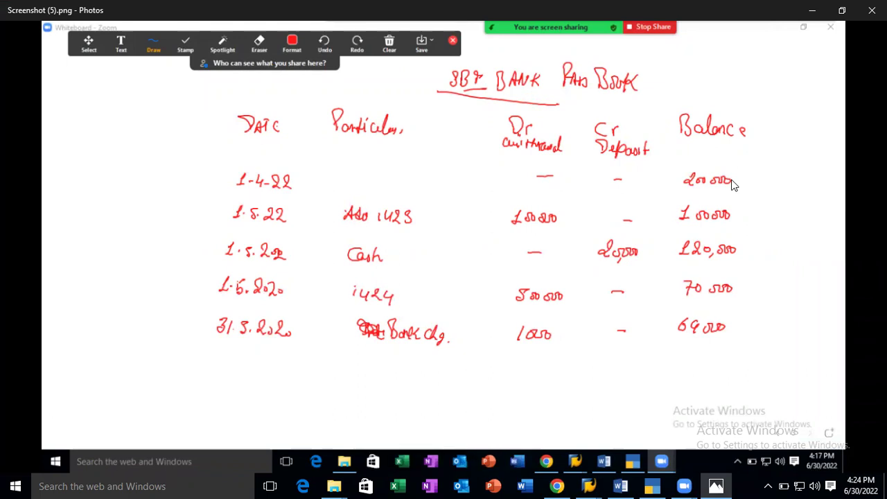
pyautogui.hotkey('alt', 'Tab')
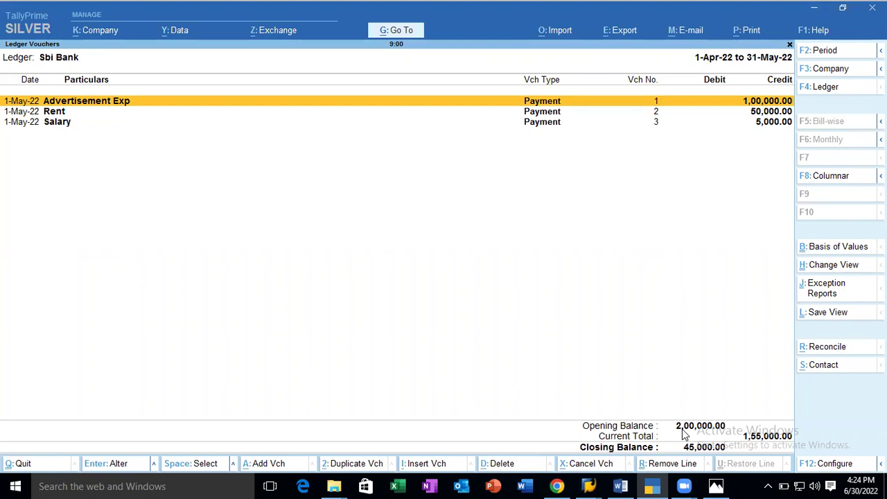
pyautogui.hotkey('alt', 'Tab')
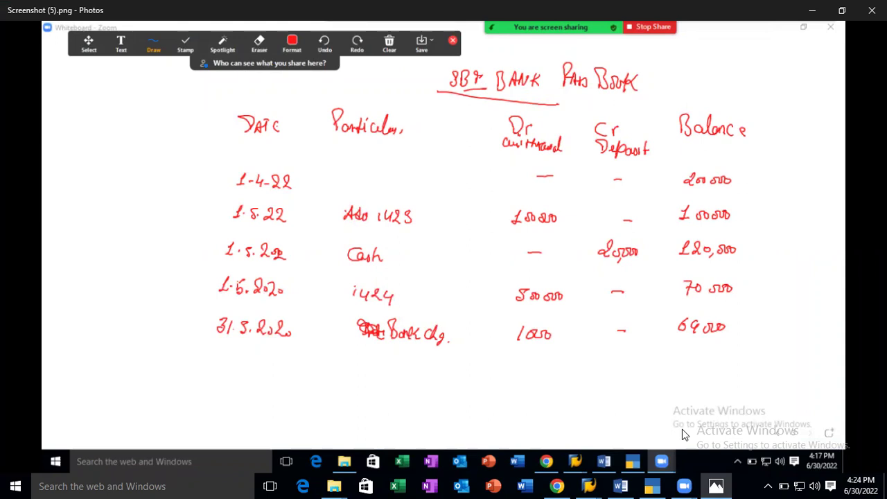
pyautogui.hotkey('alt', 'Tab')
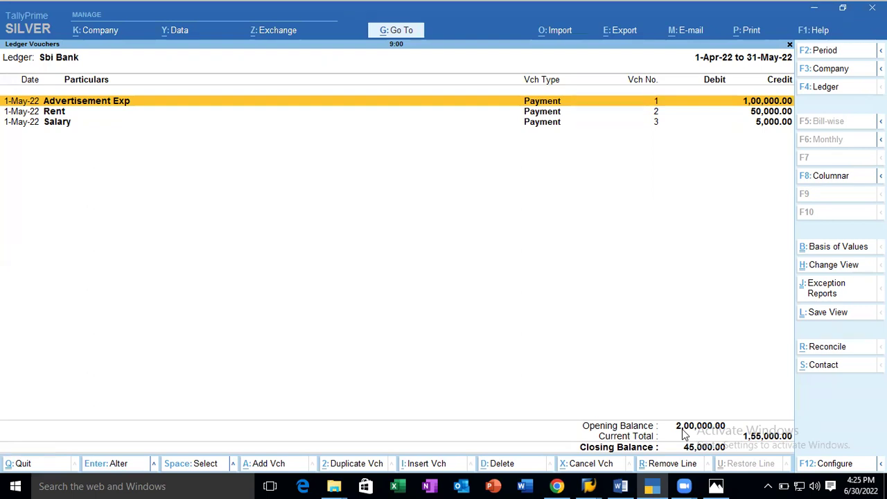
pyautogui.click(824, 348)
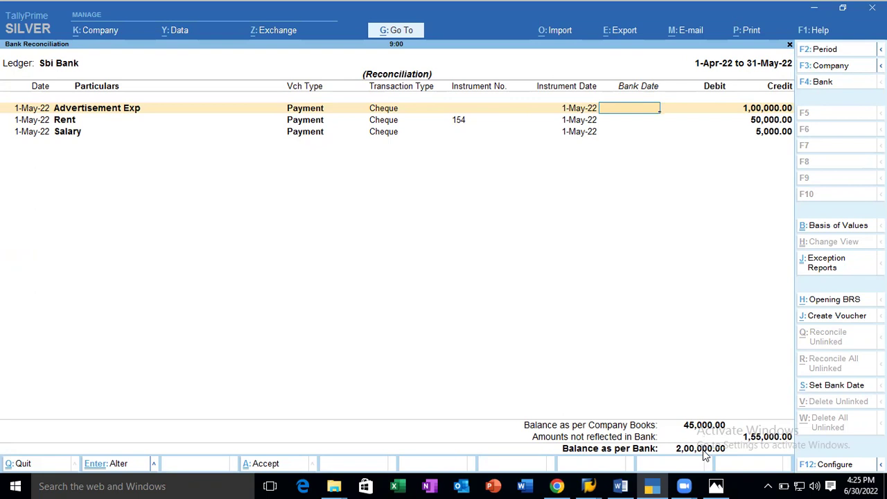
pyautogui.hotkey('alt', 'Tab')
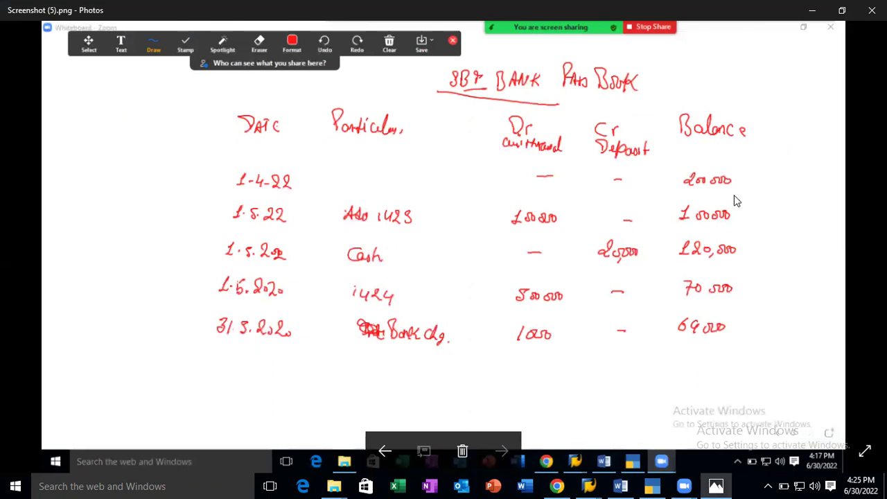
pyautogui.hotkey('alt', 'Tab')
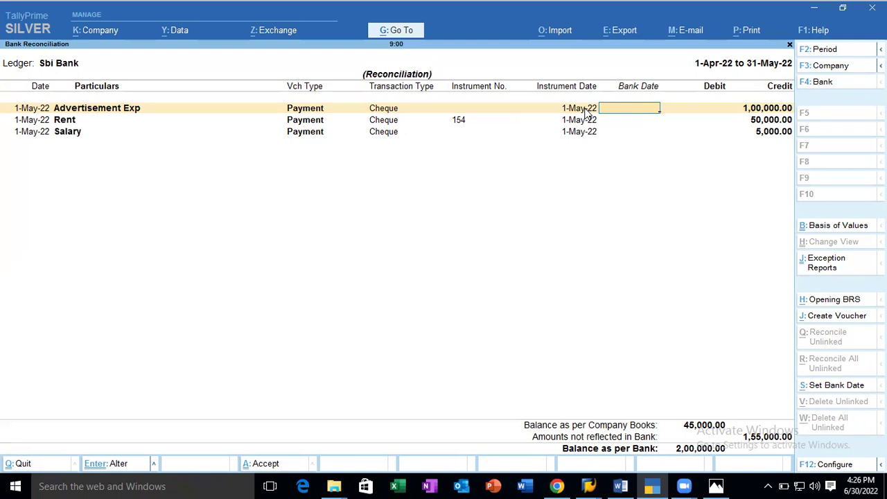
# Check the Advertisement Exp payment against the pass book image and set its bank date to 1-5
pyautogui.hotkey('alt', 'Tab')
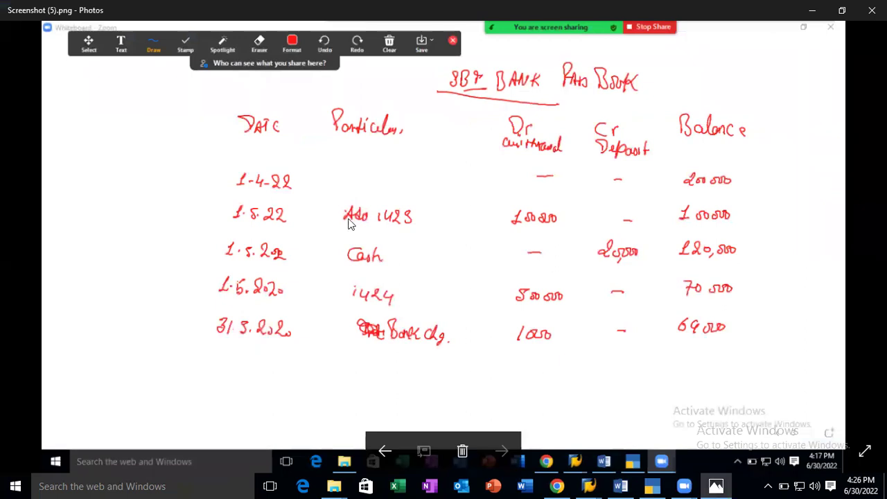
pyautogui.hotkey('alt', 'Tab')
pyautogui.write('1-5')
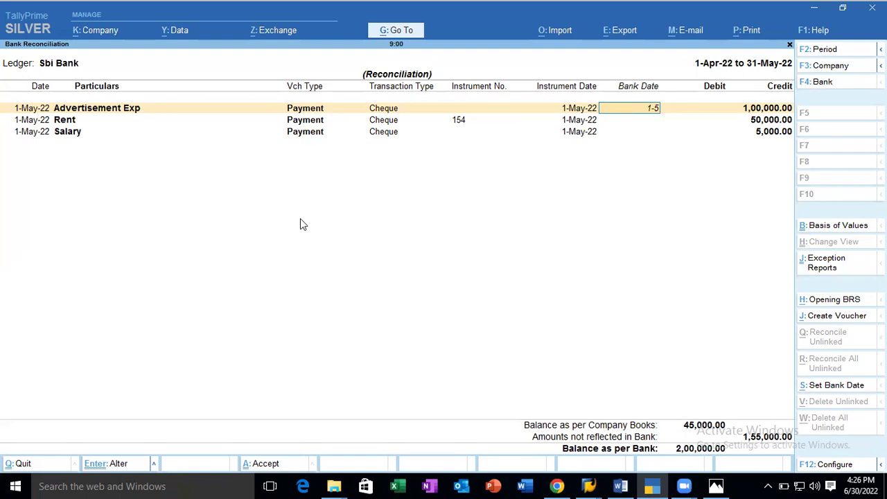
pyautogui.press('Return')
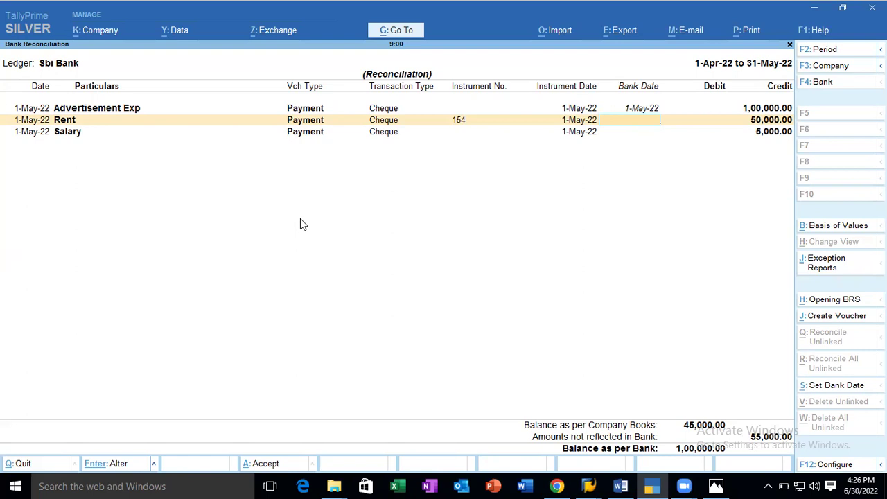
# Compare the Rent and Salary payments and the bank balance in the reconciliation with the entries in the pass book image
pyautogui.hotkey('alt', 'Tab')
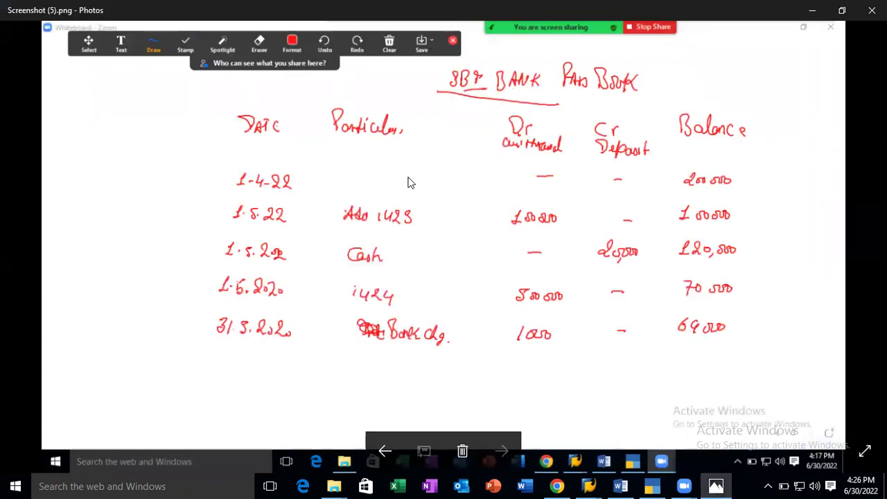
pyautogui.hotkey('alt', 'Tab')
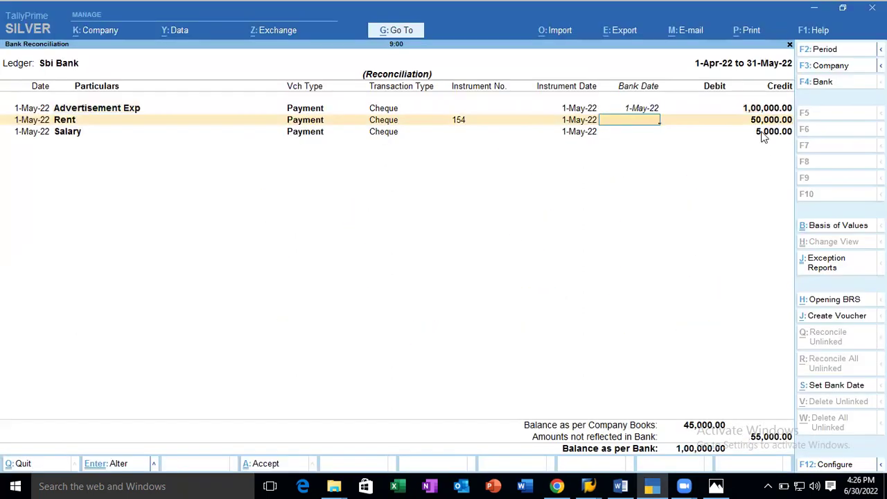
pyautogui.hotkey('alt', 'Tab')
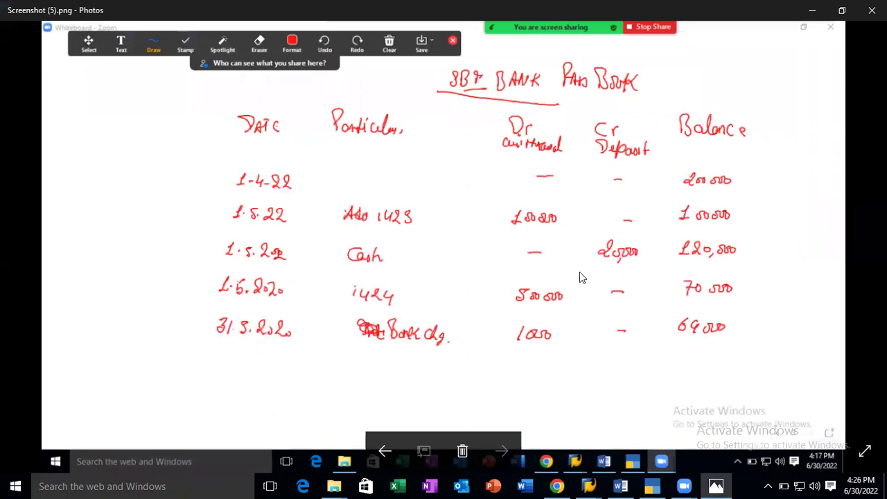
pyautogui.hotkey('alt', 'Tab')
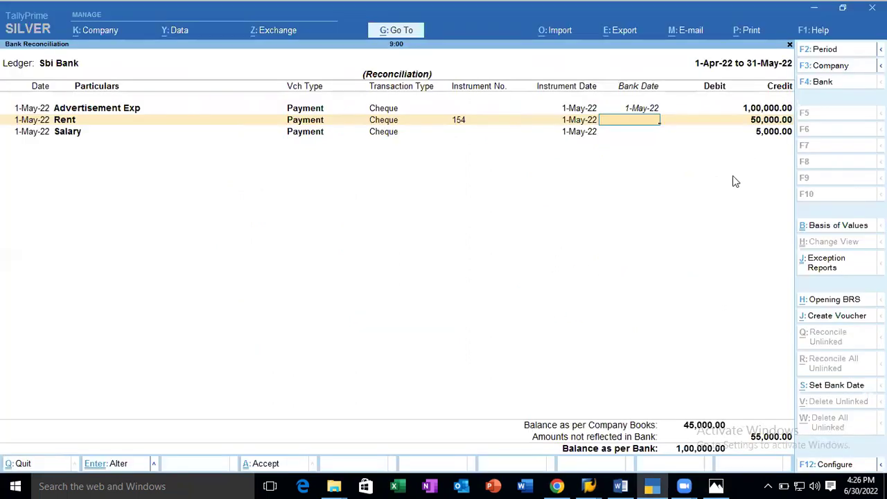
pyautogui.hotkey('alt', 'Tab')
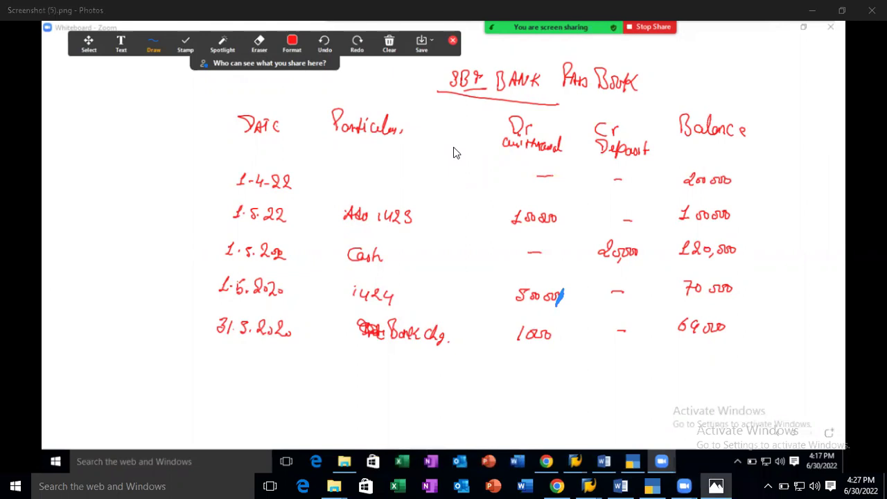
pyautogui.hotkey('alt', 'Tab')
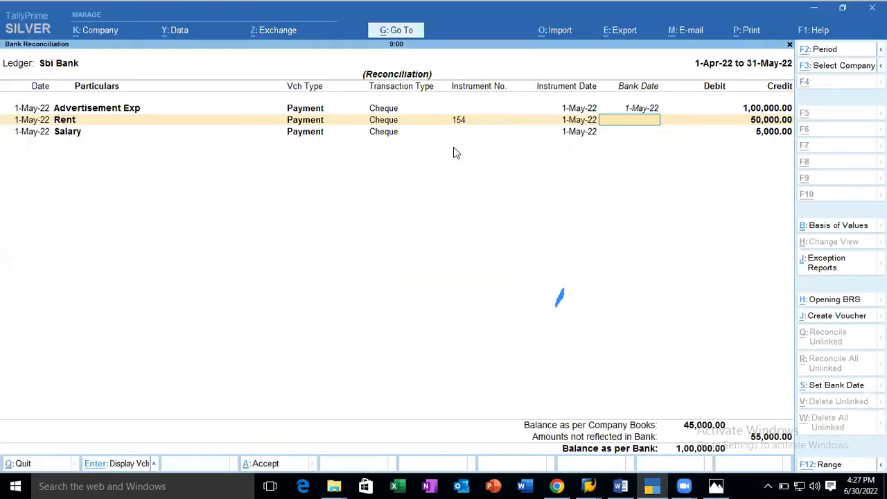
pyautogui.hotkey('alt', 'Tab')
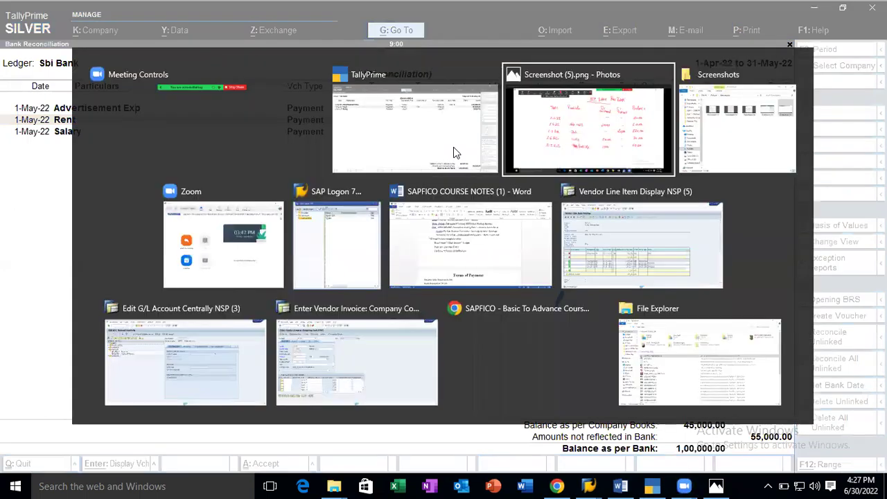
pyautogui.hotkey('alt', 'Tab')
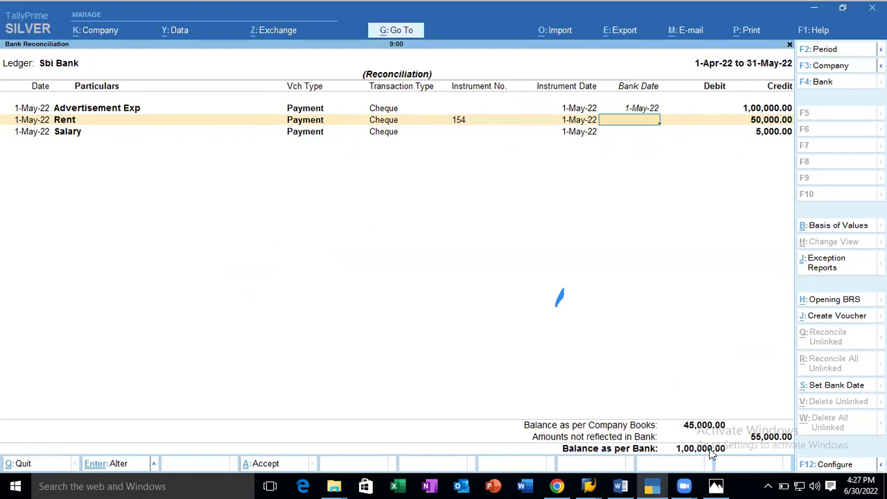
pyautogui.hotkey('alt', 'Tab')
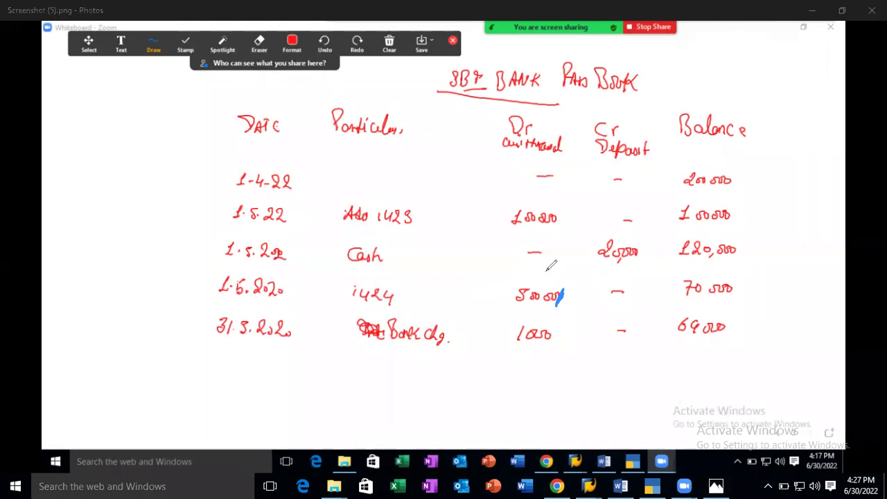
# Mark the 20,000 cash deposit in the pass book image with a blue star as missing from the ledger
pyautogui.moveTo(595, 244); pyautogui.dragTo(588, 257)
pyautogui.hotkey('alt', 'Tab')
pyautogui.hotkey('alt', 'Tab')
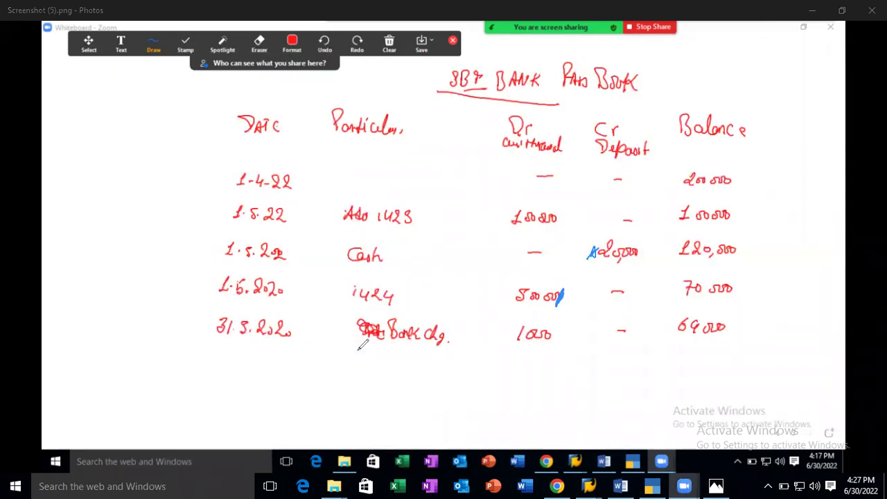
# Set the bank date of the Rent payment to 1-May-22 in the Sbi Bank reconciliation
pyautogui.hotkey('alt', 'Tab')
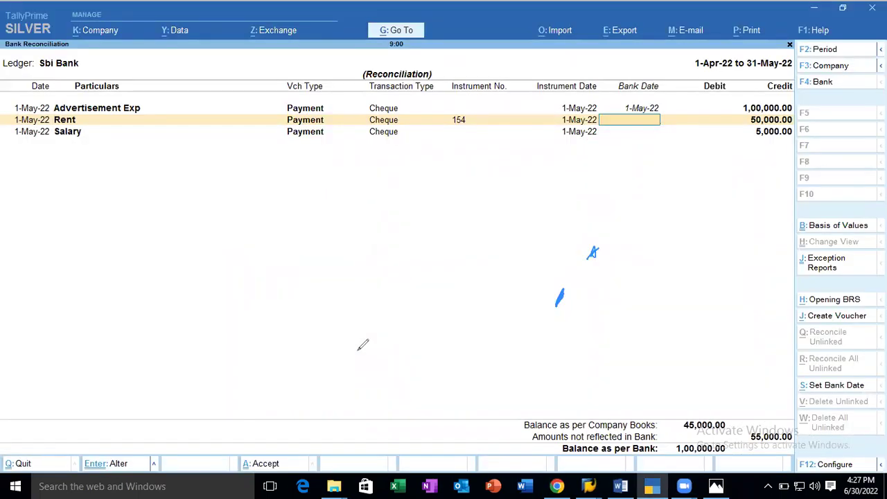
pyautogui.write('1-')
pyautogui.press('Return')
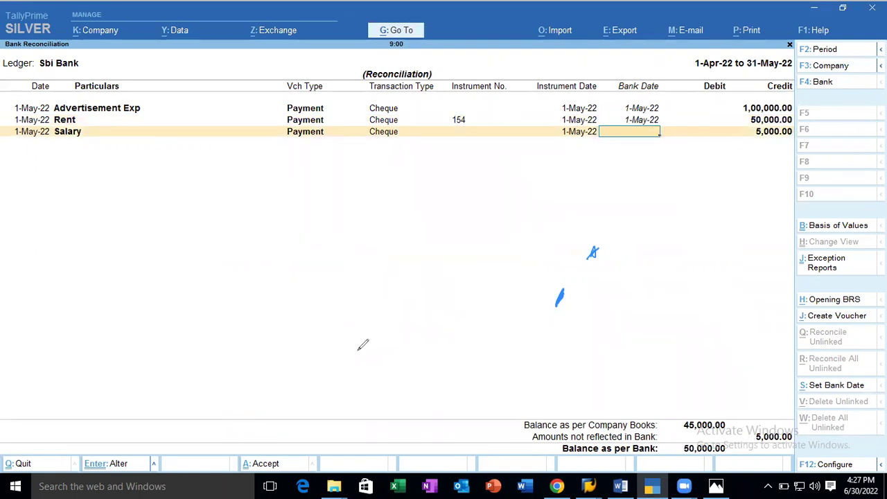
# Check the Salary payment against the pass book image and mark the 1,000 bank charge there with a blue star
pyautogui.hotkey('alt', 'Tab')
pyautogui.hotkey('alt', 'Tab')
pyautogui.hotkey('alt', 'Tab')
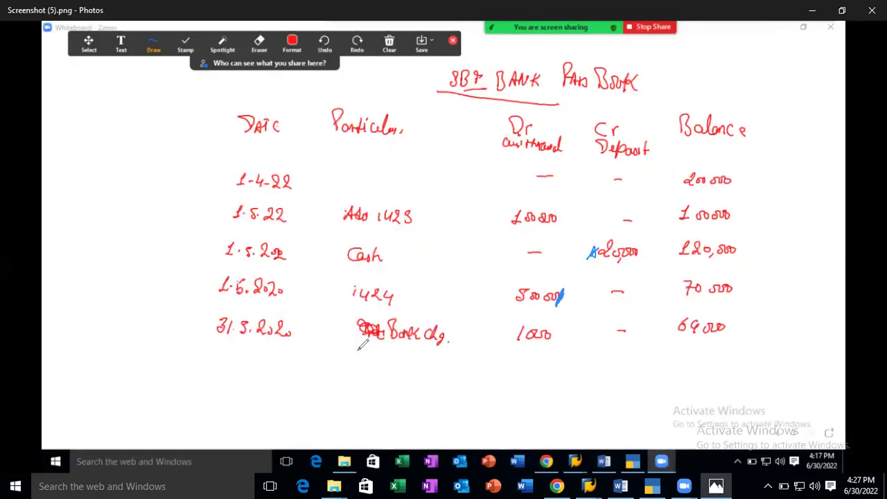
pyautogui.hotkey('alt', 'Tab')
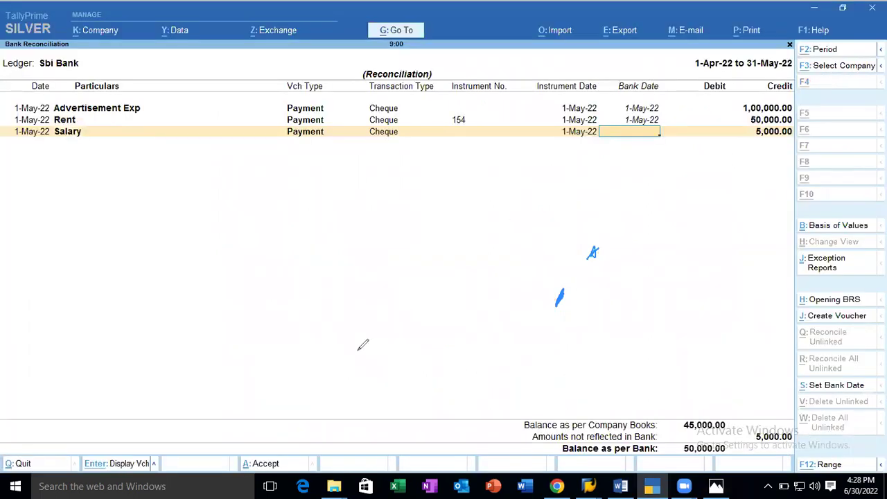
pyautogui.hotkey('alt', 'Tab')
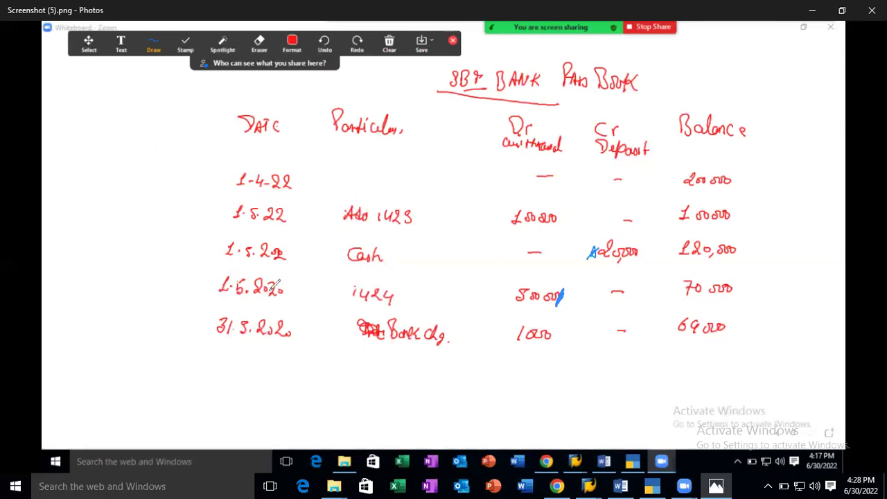
pyautogui.moveTo(553, 343); pyautogui.dragTo(563, 334)
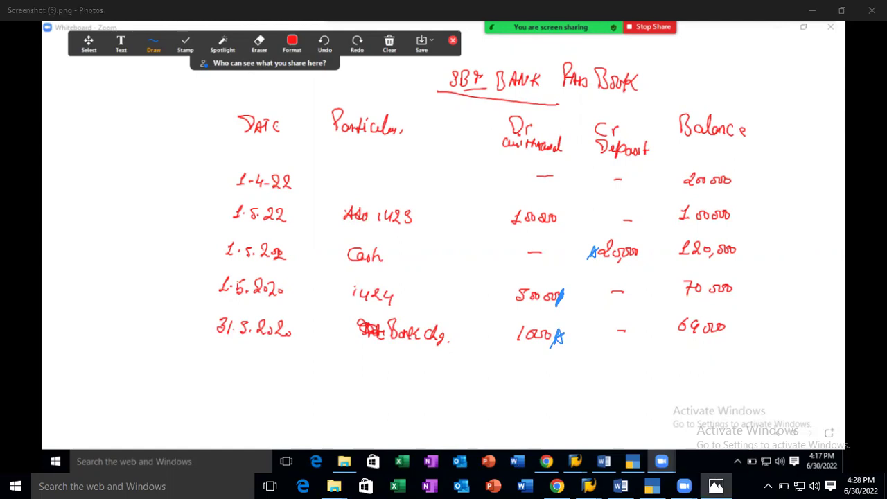
pyautogui.hotkey('alt', 'Tab')
pyautogui.press('Tab')
pyautogui.press('Tab')
pyautogui.press('Tab')
pyautogui.press('Tab')
pyautogui.press('Tab')
pyautogui.press('Tab')
pyautogui.press('Tab')
pyautogui.press('Tab')
pyautogui.press('Tab')
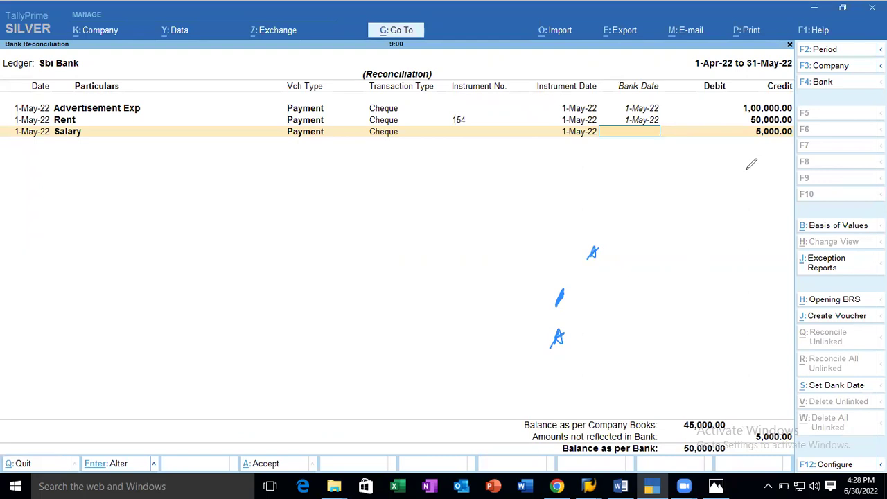
pyautogui.hotkey('alt', 'Tab')
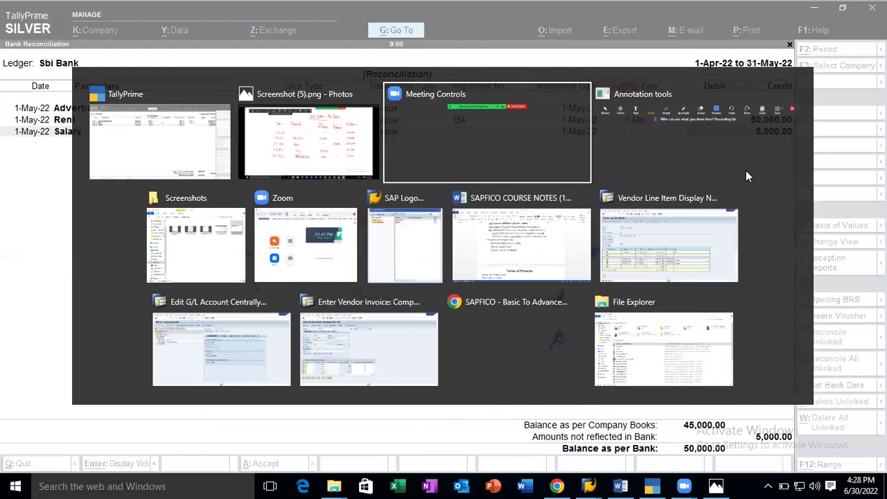
pyautogui.press('Tab')
pyautogui.press('Tab')
pyautogui.press('Tab')
pyautogui.press('Tab')
pyautogui.press('Tab')
pyautogui.press('Tab')
pyautogui.press('Tab')
pyautogui.press('Tab')
pyautogui.press('Tab')
pyautogui.press('Tab')
pyautogui.press('Tab')
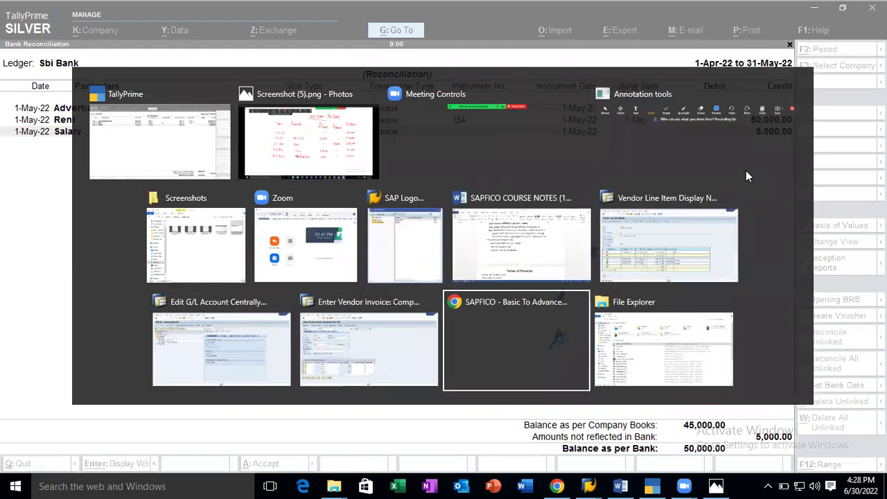
pyautogui.press('Tab')
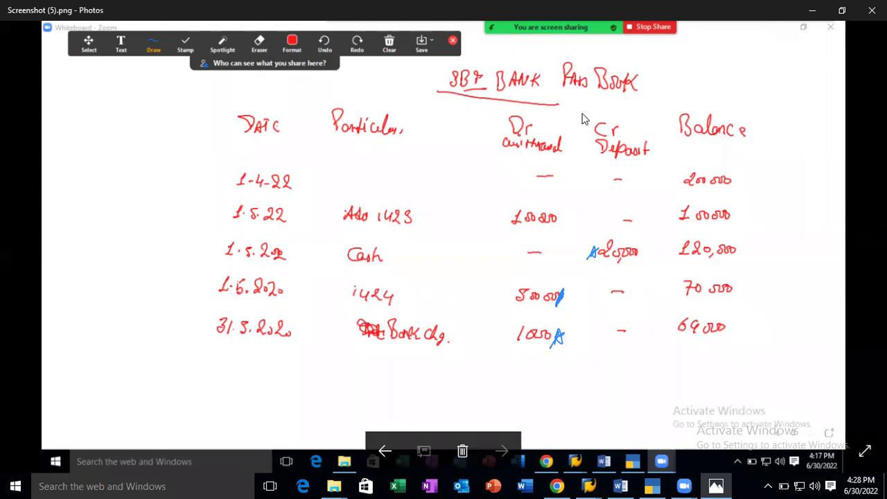
# Leave the Salary payment's bank date blank and accept the Sbi Bank reconciliation
pyautogui.hotkey('alt', 'Tab')
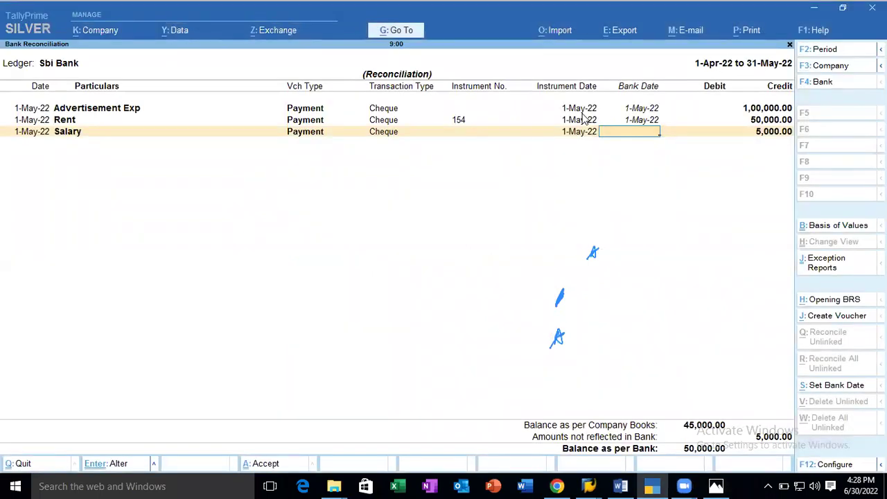
pyautogui.press('Return')
pyautogui.press('Return')
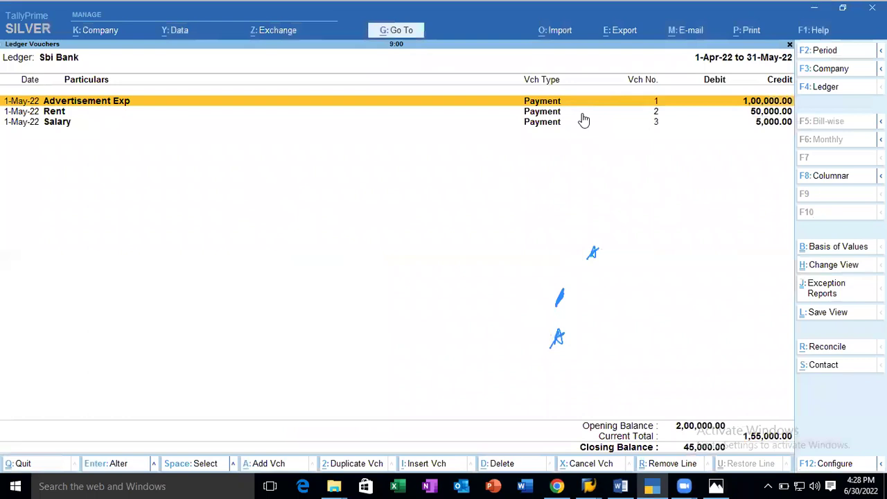
# Insert a new voucher dated 1-May-22 from the Sbi Bank ledger vouchers and make it a Contra voucher
pyautogui.hotkey('alt', 'i')
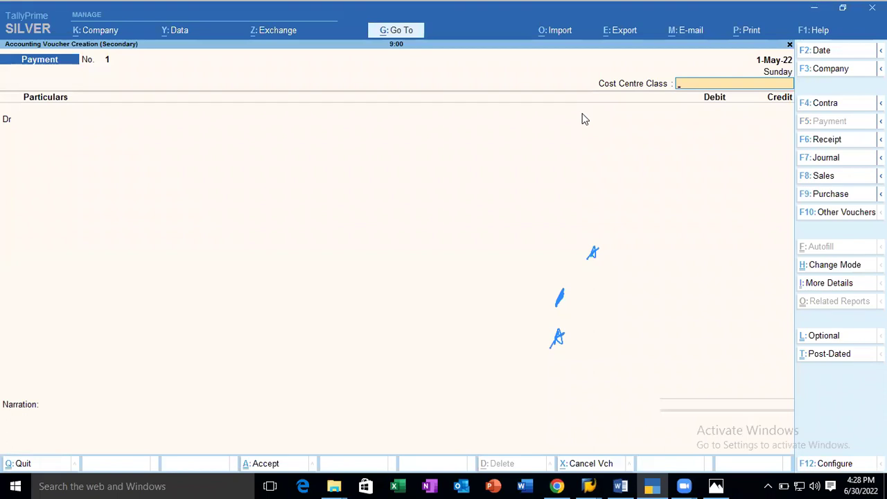
pyautogui.press('Return')
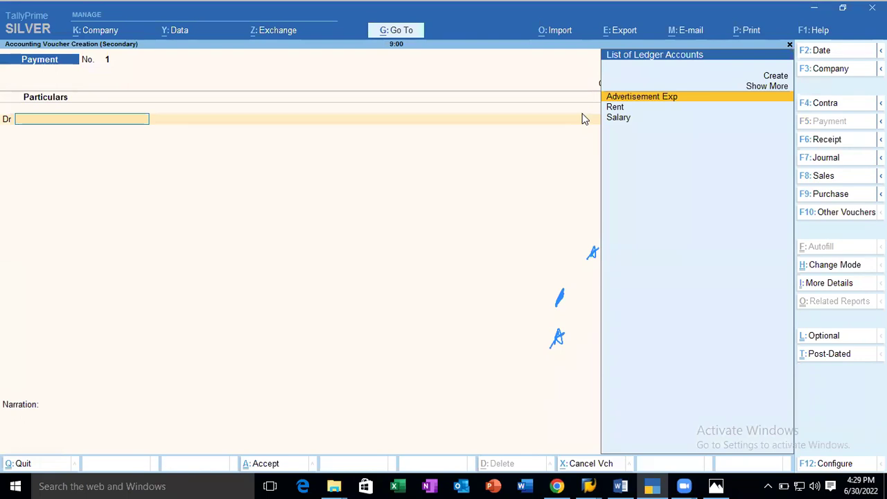
pyautogui.click(834, 104)
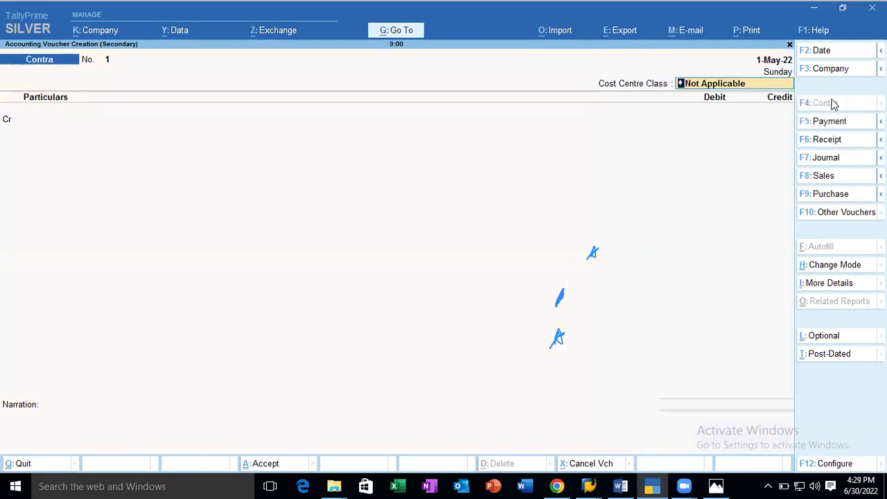
# Credit Cash and debit Sbi Bank with 20,000 in the contra voucher and save it
pyautogui.press('Return')
pyautogui.press('Return')
pyautogui.write('20,000')
pyautogui.press('Return')
pyautogui.press('Return')
pyautogui.press('Return')
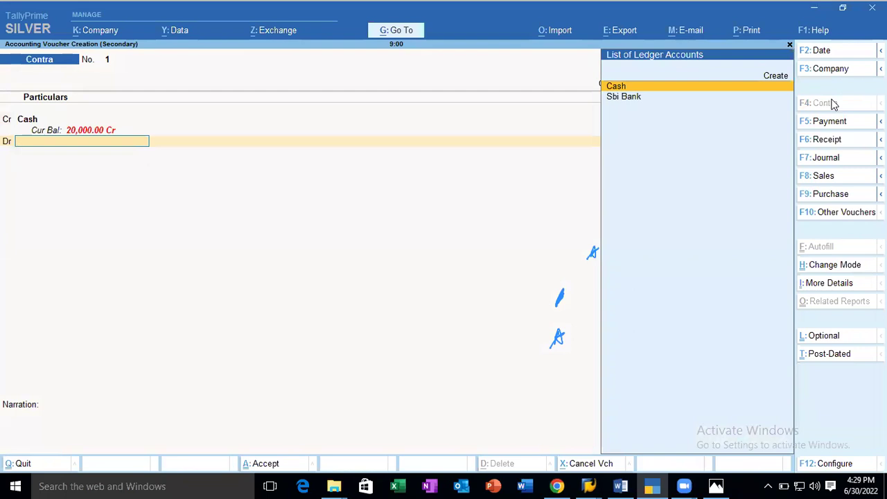
pyautogui.press('Down')
pyautogui.press('Return')
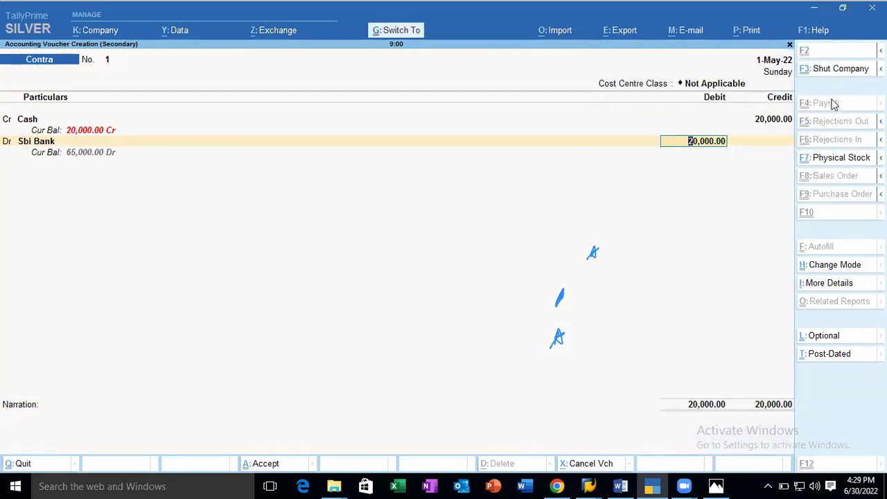
pyautogui.hotkey('ctrl', 'a')
# Check the pass book image for the bank charge and add a payment voucher dated 31-May-22
pyautogui.press('alt')
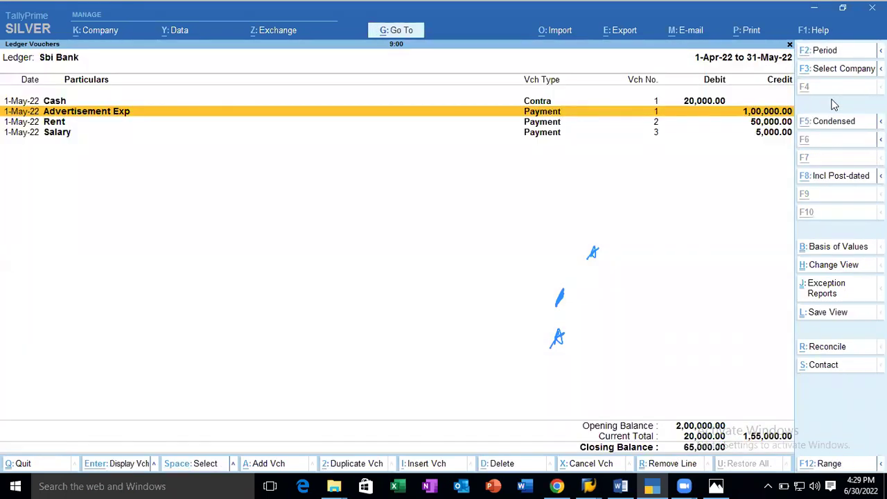
pyautogui.hotkey('alt', 'Tab')
pyautogui.hotkey('alt', 'Tab')
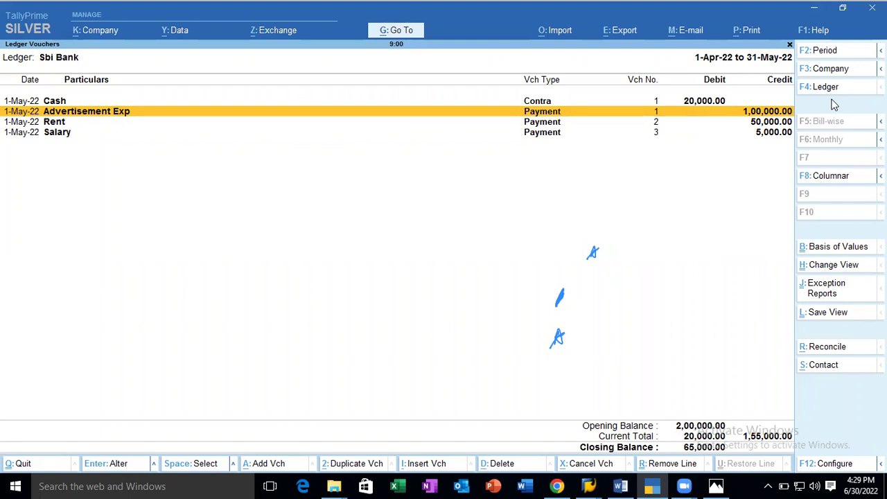
pyautogui.hotkey('alt', 'a')
pyautogui.press('F2')
pyautogui.press('BackSpace')
pyautogui.write('31-')
pyautogui.press('Return')
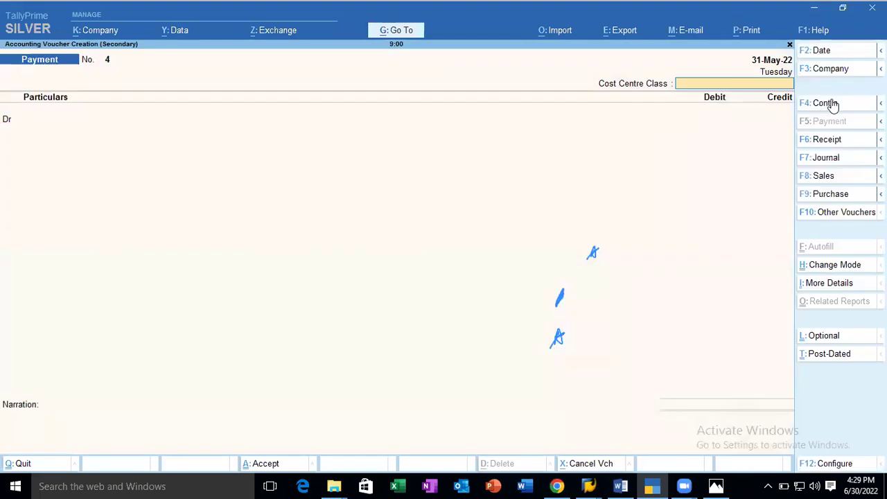
# Create a Bank Chg ledger under Indirect Expenses, without cost centres, as the payment voucher's debit account
pyautogui.press('Return')
pyautogui.hotkey('alt', 'c')
pyautogui.write('Bank')
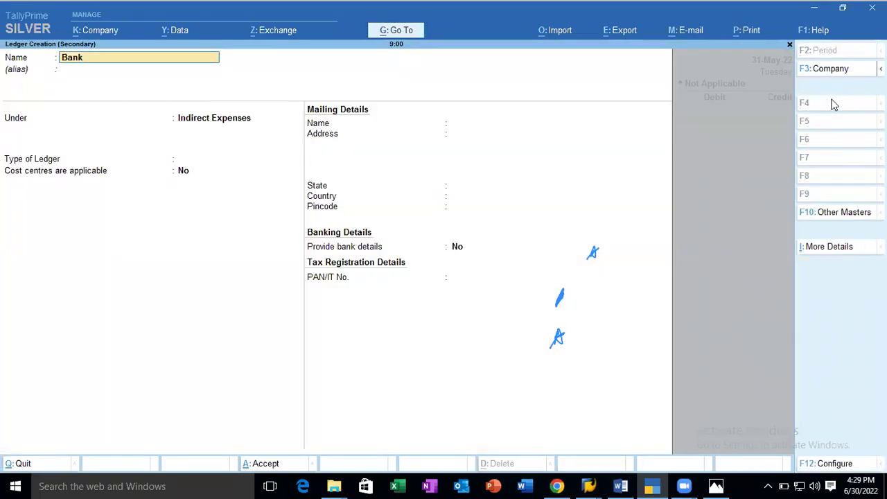
pyautogui.write(' Chg')
pyautogui.press('Return')
pyautogui.press('Return')
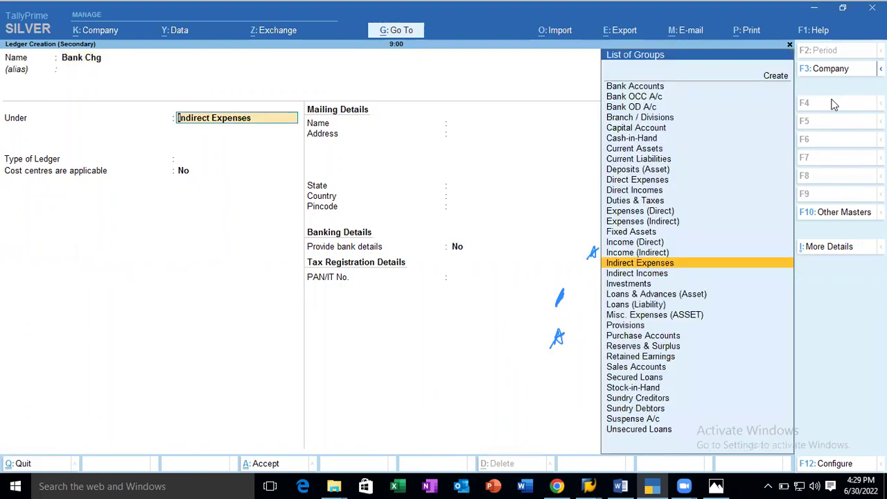
pyautogui.press('Return')
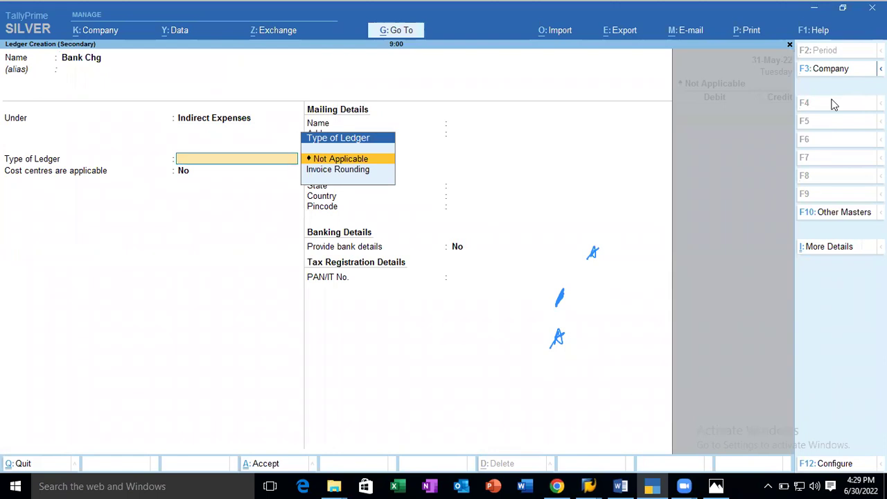
pyautogui.press('Return')
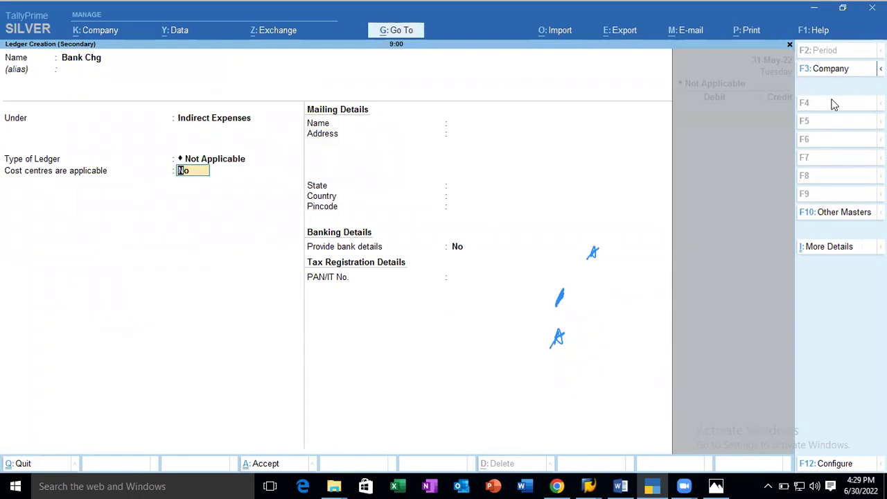
pyautogui.hotkey('ctrl', 'a')
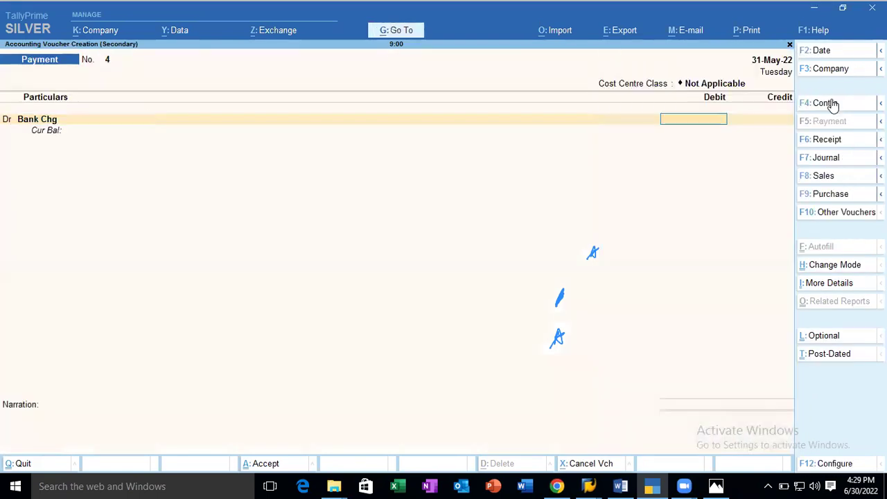
# Debit Bank Chg and credit Sbi Bank with 1,000 in the payment voucher and save it
pyautogui.write('1')
pyautogui.press('Return')
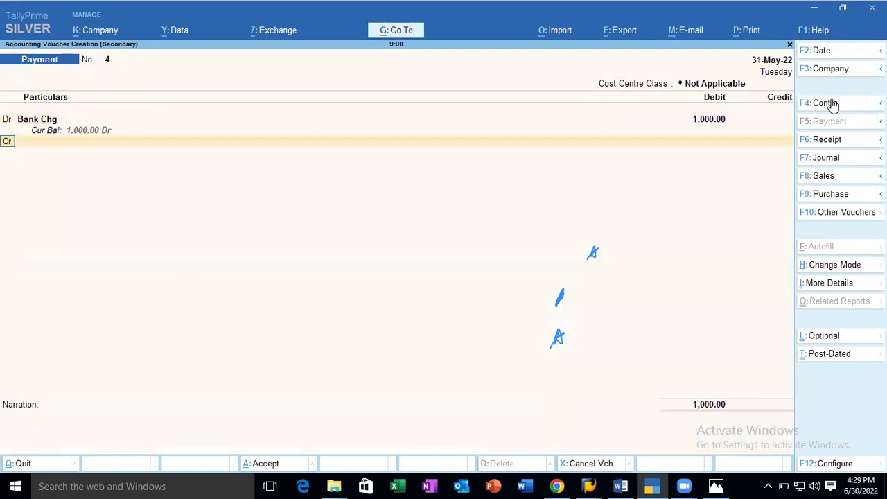
pyautogui.press('Return')
pyautogui.press('Down')
pyautogui.press('Down')
pyautogui.press('Down')
pyautogui.press('Down')
pyautogui.press('Down')
pyautogui.press('Return')
pyautogui.press('Return')
pyautogui.press('Return')
pyautogui.press('Return')
pyautogui.press('Return')
pyautogui.press('Return')
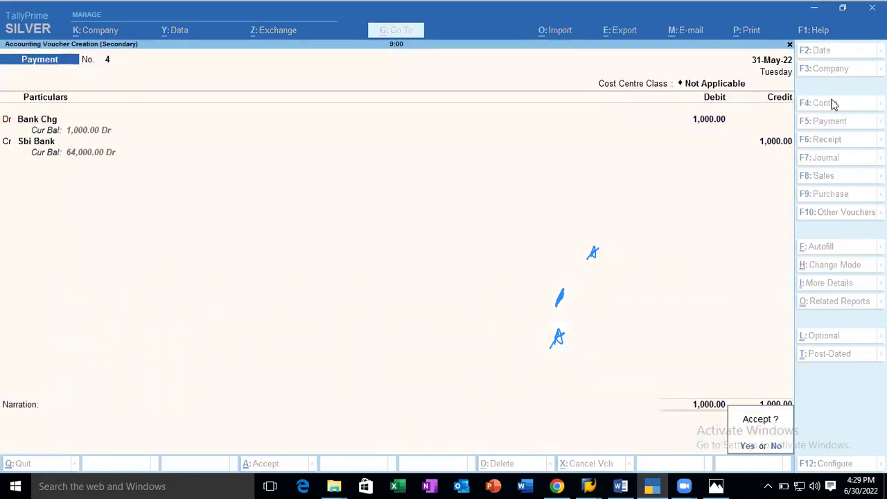
pyautogui.press('Return')
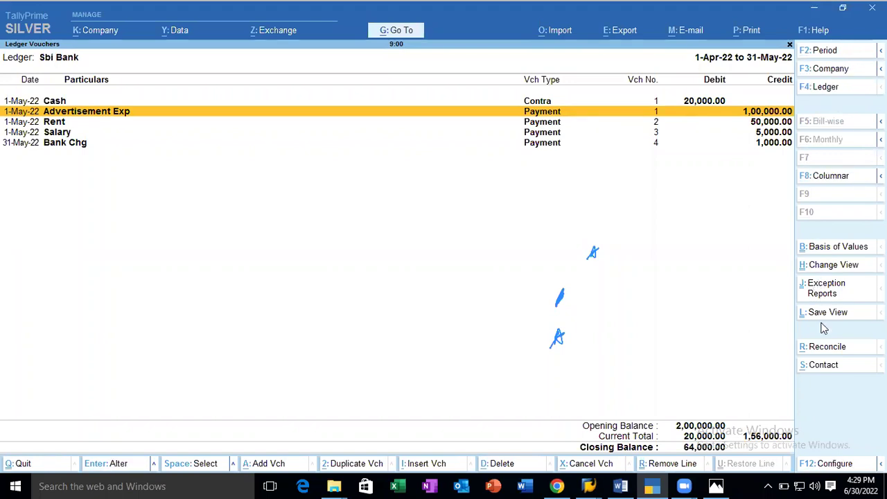
# Open the Sbi Bank reconciliation and check the pass book image for the dates of the cash deposit and bank charge
pyautogui.click(826, 346)
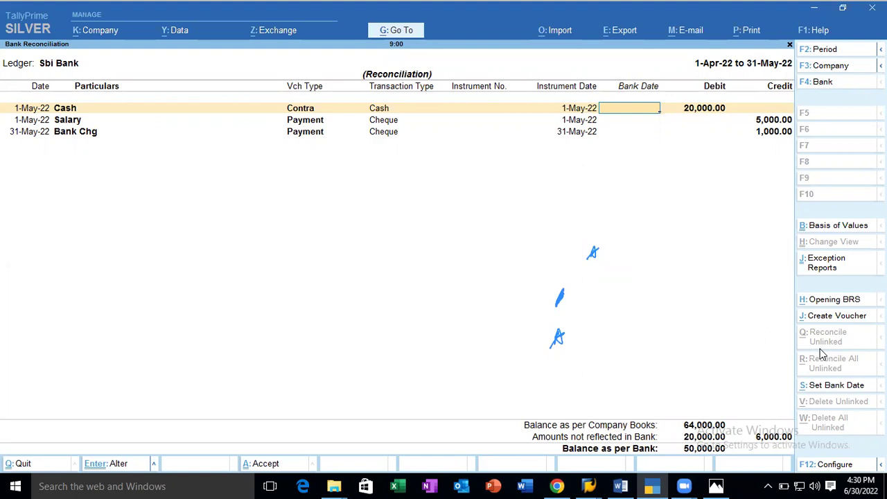
pyautogui.hotkey('alt', 'Tab')
pyautogui.hotkey('alt', 'Tab')
pyautogui.hotkey('alt', 'Tab')
pyautogui.hotkey('alt', 'Tab')
pyautogui.hotkey('alt', 'Tab')
pyautogui.hotkey('alt', 'Tab')
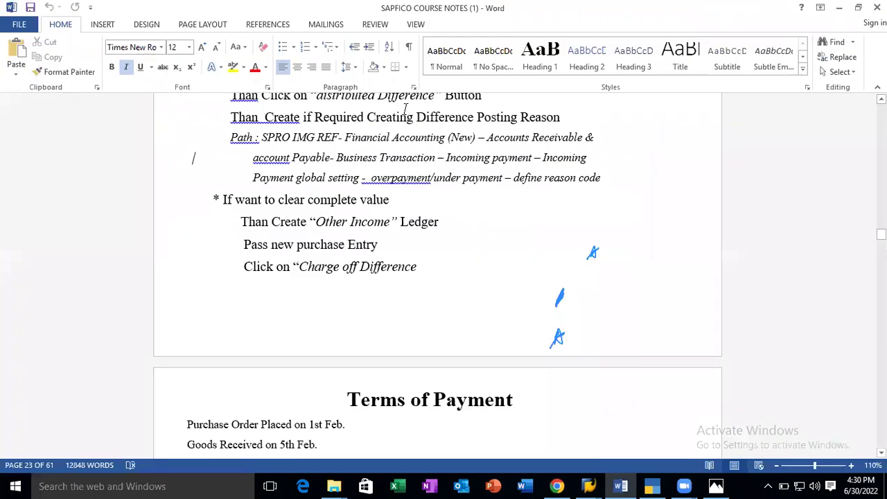
pyautogui.click(838, 7)
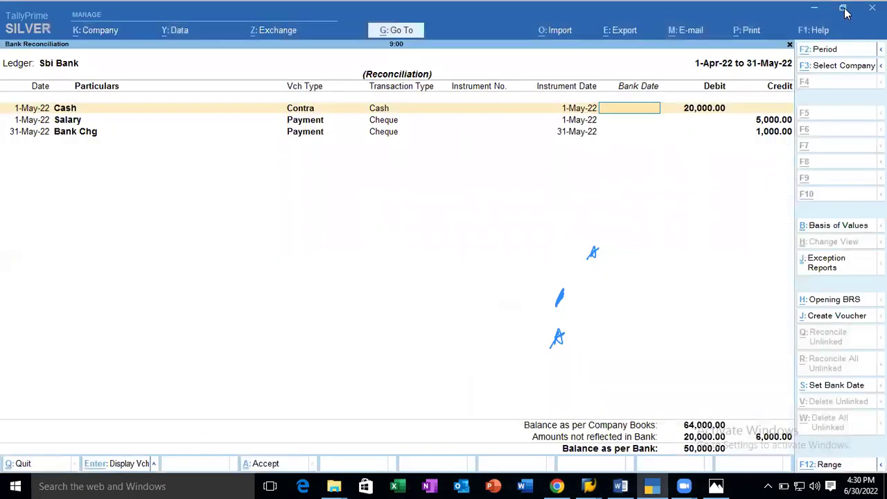
pyautogui.hotkey('alt', 'Tab')
pyautogui.hotkey('alt', 'Tab')
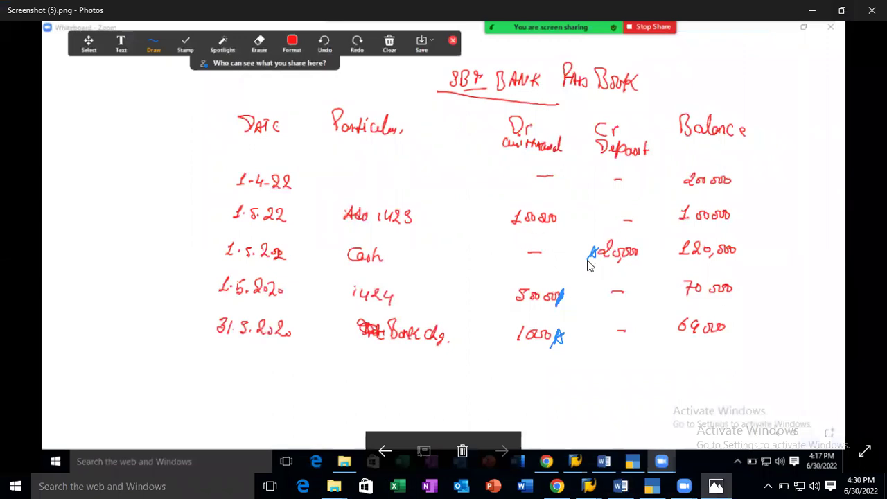
pyautogui.hotkey('alt', 'Tab')
# Set the bank date to 1-May-22 for the Cash contra and 31-May-22 for the Bank Chg payment, and save the reconciliation
pyautogui.write('1-5')
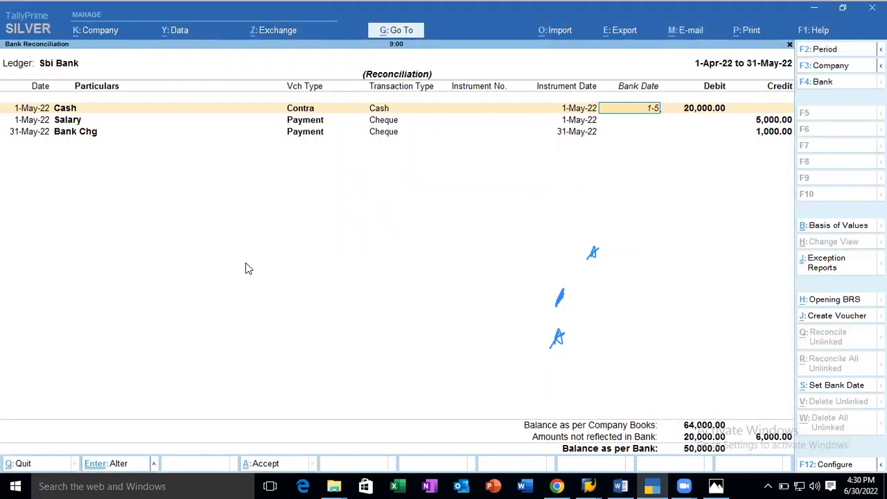
pyautogui.press('Return')
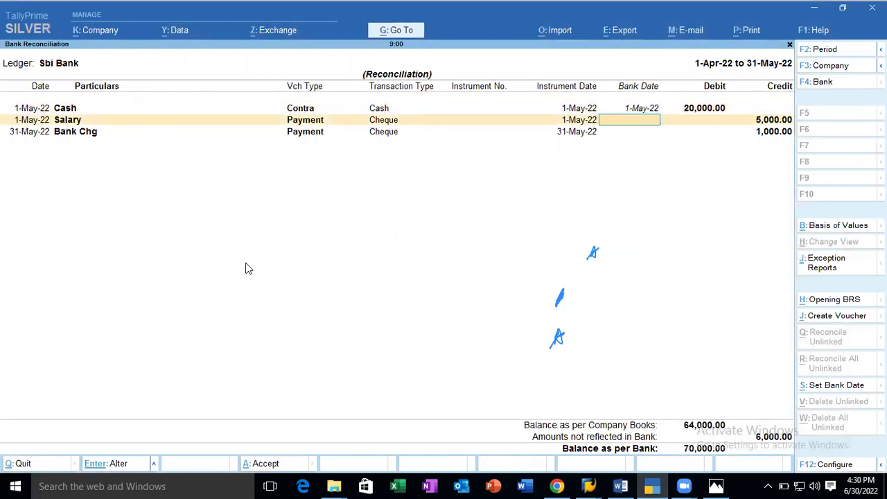
pyautogui.press('Down')
pyautogui.write('31-')
pyautogui.write('5')
pyautogui.press('Return')
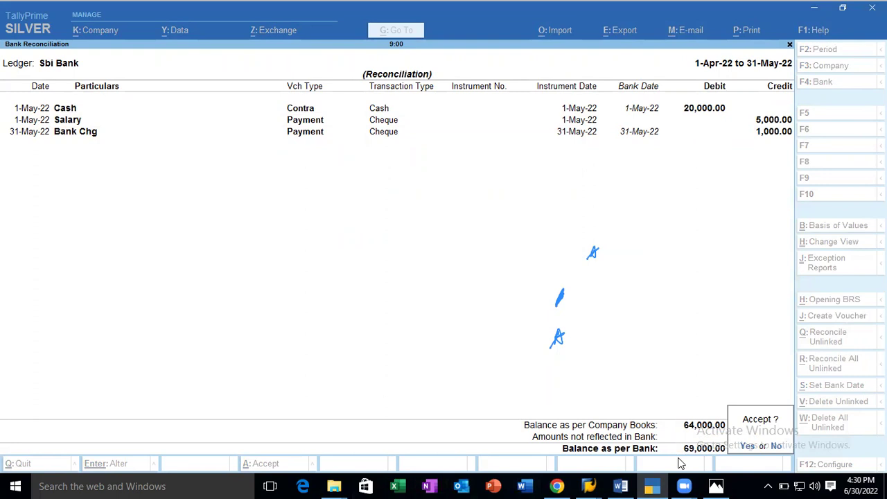
pyautogui.press('y')
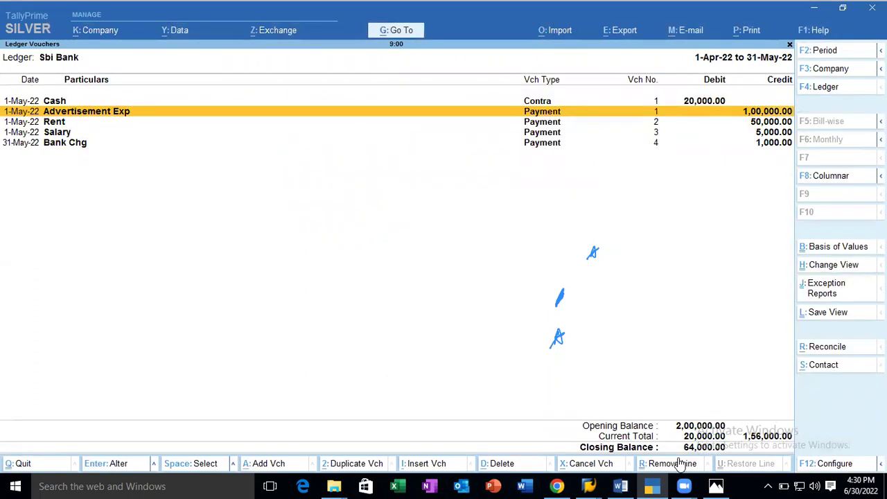
pyautogui.click(682, 464)
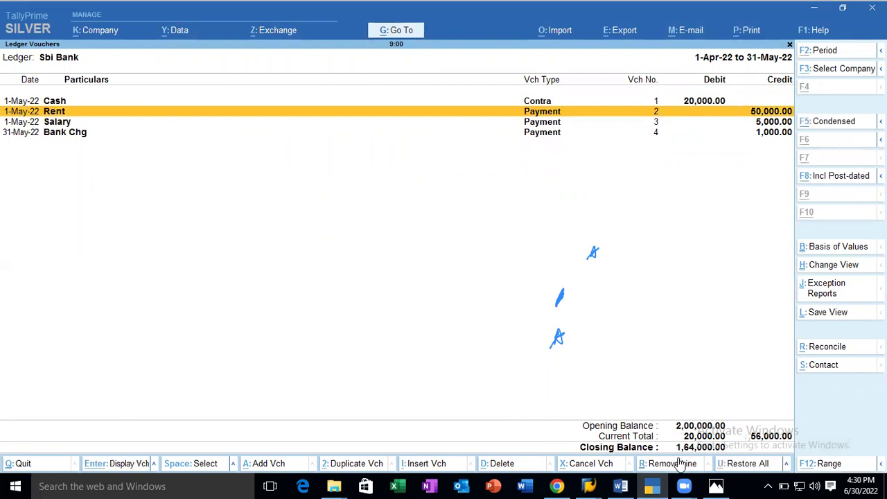
# Reopen the Sbi Bank reconciliation and compare its balance as per bank with the closing balance in the pass book image
pyautogui.hotkey('ctrl', 'r')
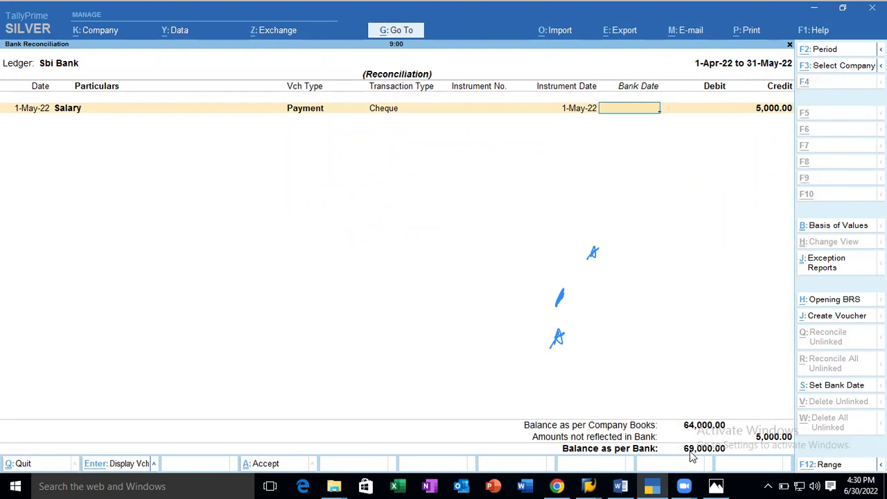
pyautogui.hotkey('alt', 'Tab')
pyautogui.hotkey('alt', 'Tab')
pyautogui.hotkey('alt', 'Tab')
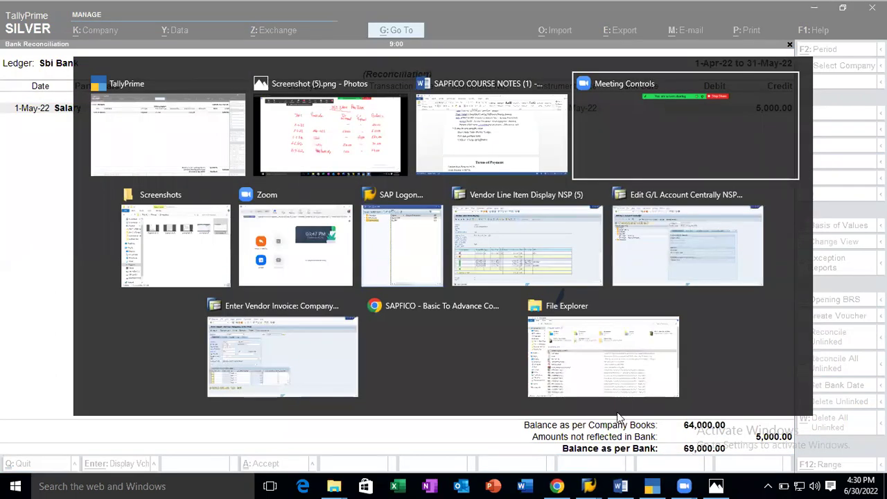
pyautogui.press('Escape')
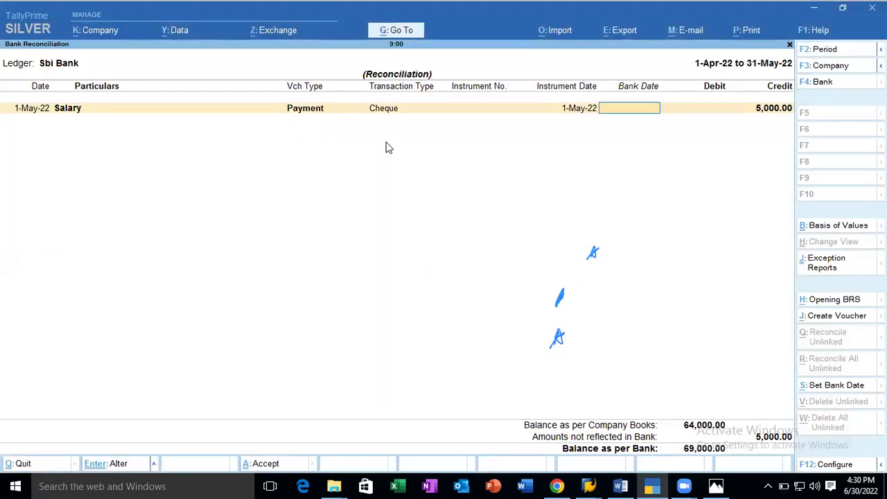
pyautogui.hotkey('alt', 'Tab')
pyautogui.hotkey('alt', 'Tab')
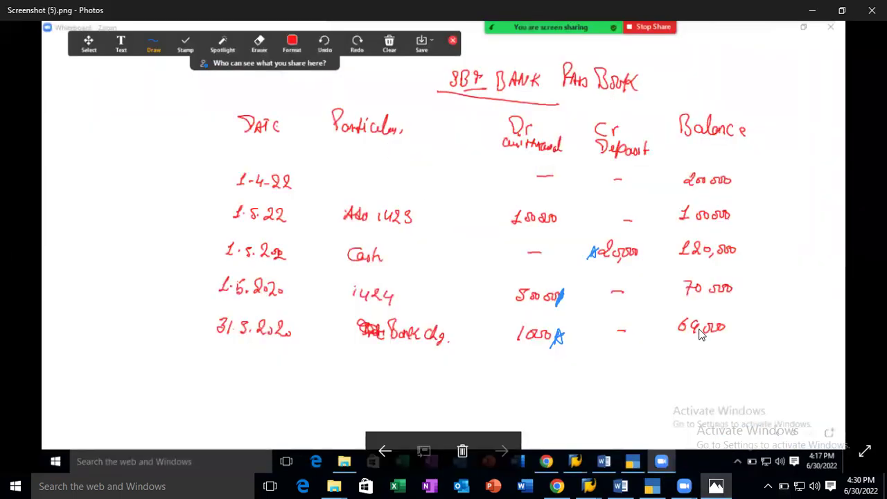
pyautogui.hotkey('alt', 'Tab')
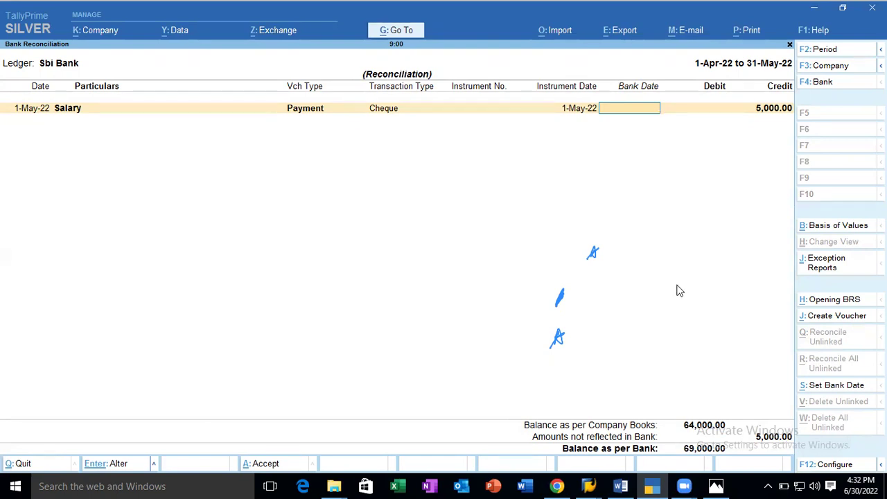
pyautogui.click(794, 33)
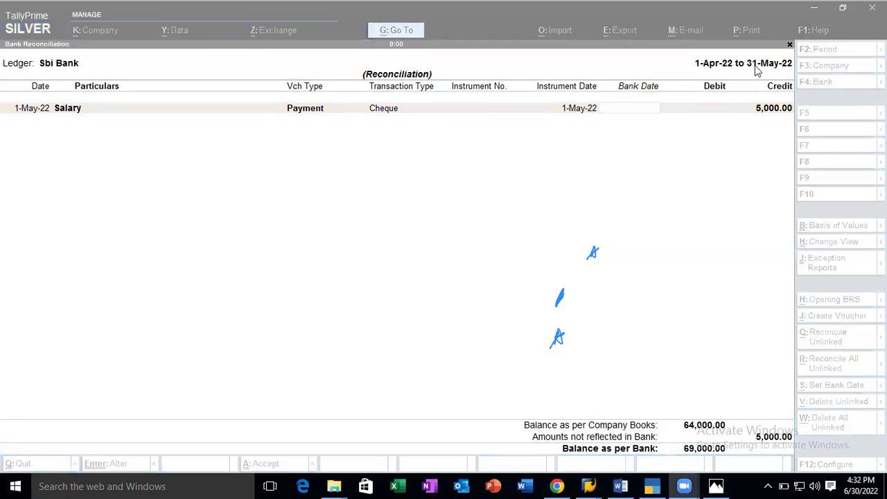